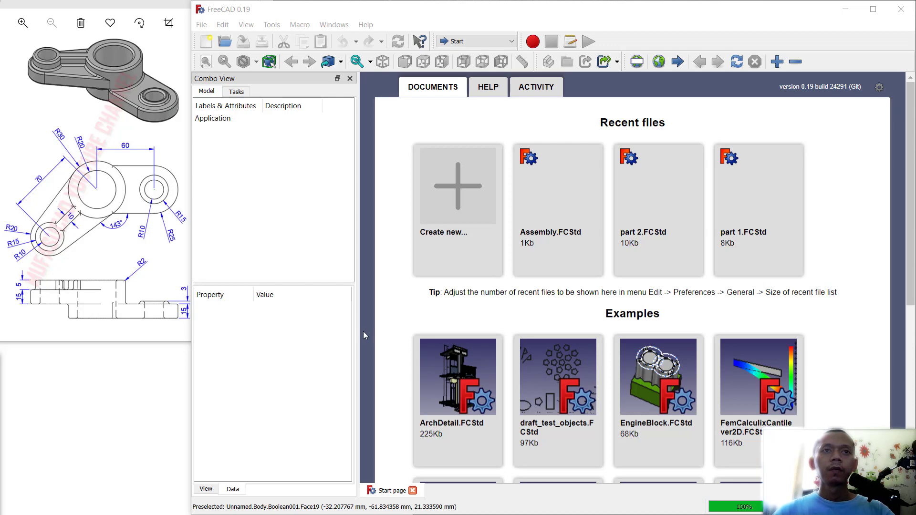
- Create a new Unnamed document and activate the Part Design workbench
left_click(454, 187)
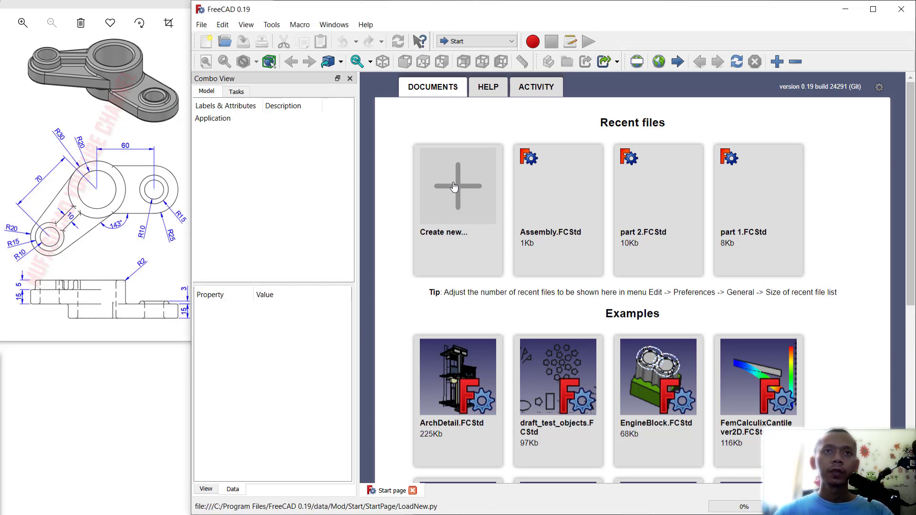
left_click(476, 41)
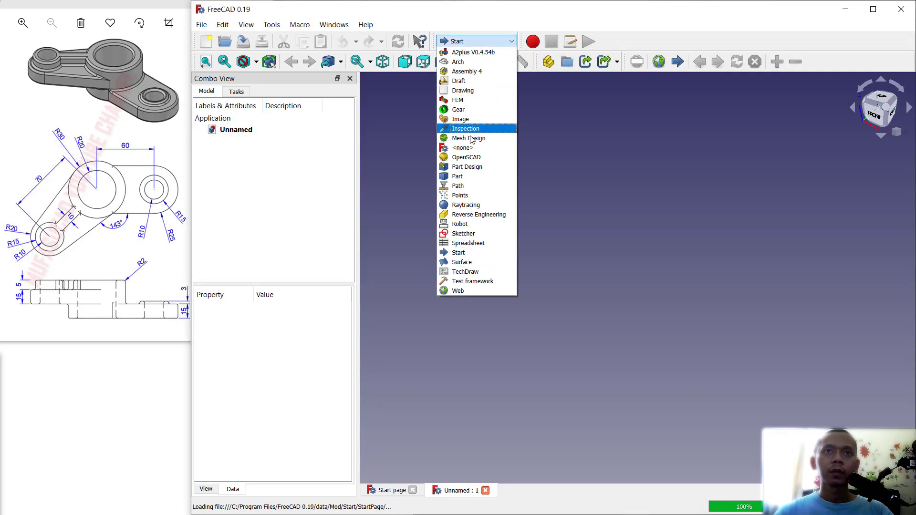
left_click(470, 167)
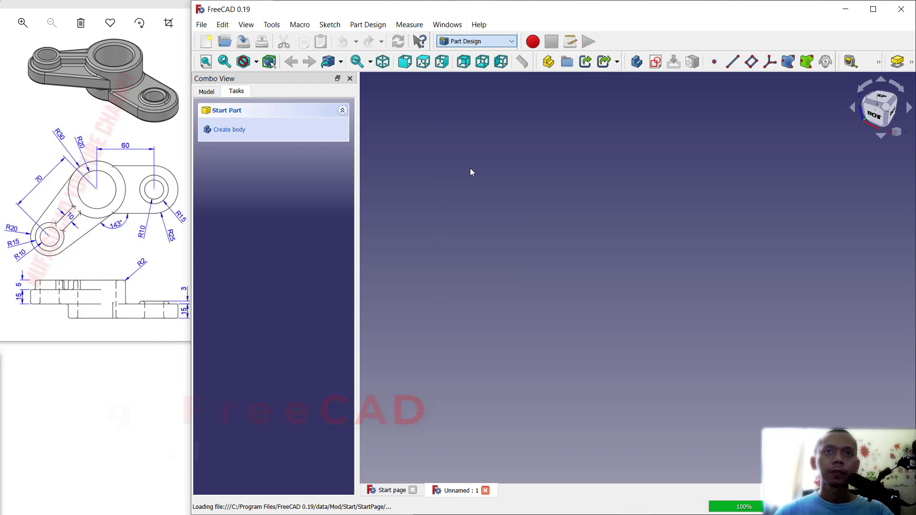
- Create a body and start a sketch on the XY_Plane
left_click(224, 135)
left_click(225, 131)
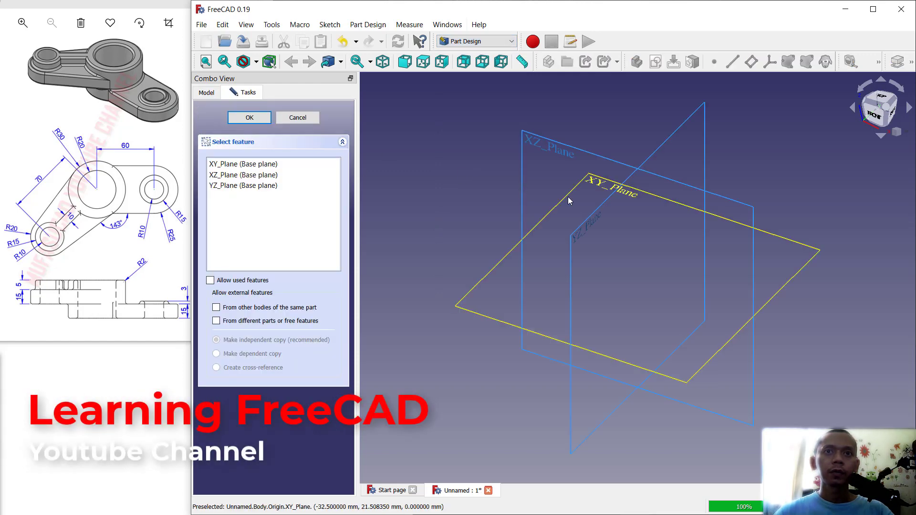
left_click(563, 202)
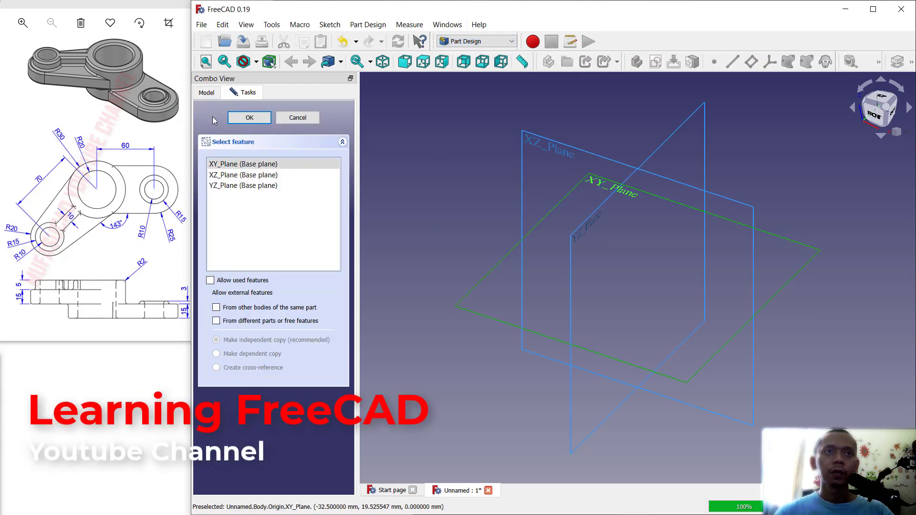
left_click(249, 119)
- Draw two concentric circles centred on the origin, an outer and a smaller inner one
left_click(295, 84)
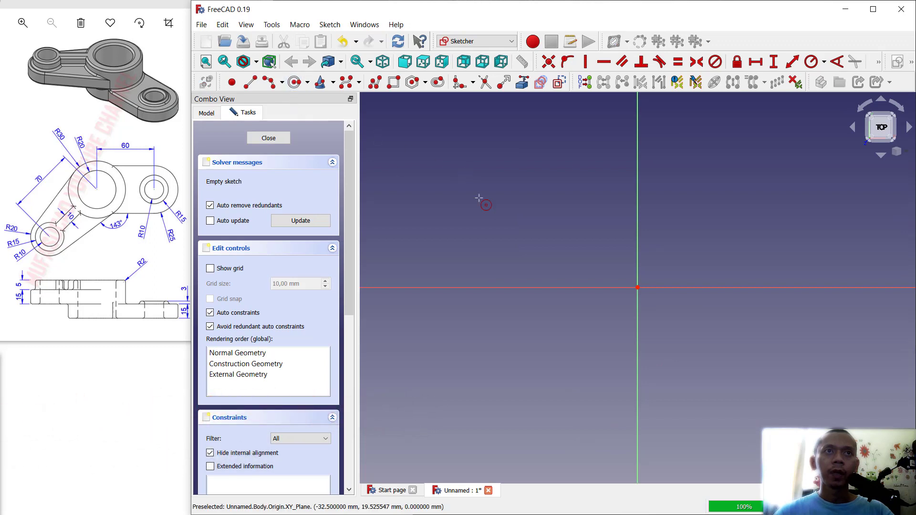
left_click(638, 288)
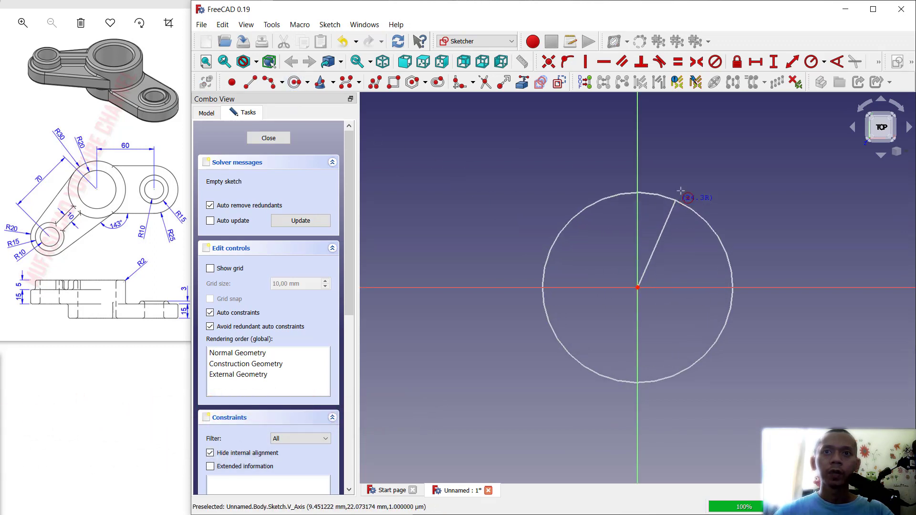
left_click(706, 199)
left_click(638, 288)
left_click(670, 233)
- Constrain the outer circle to radius 30 mm and the inner to 20 mm, then close the sketch
left_click(811, 62)
left_click(697, 198)
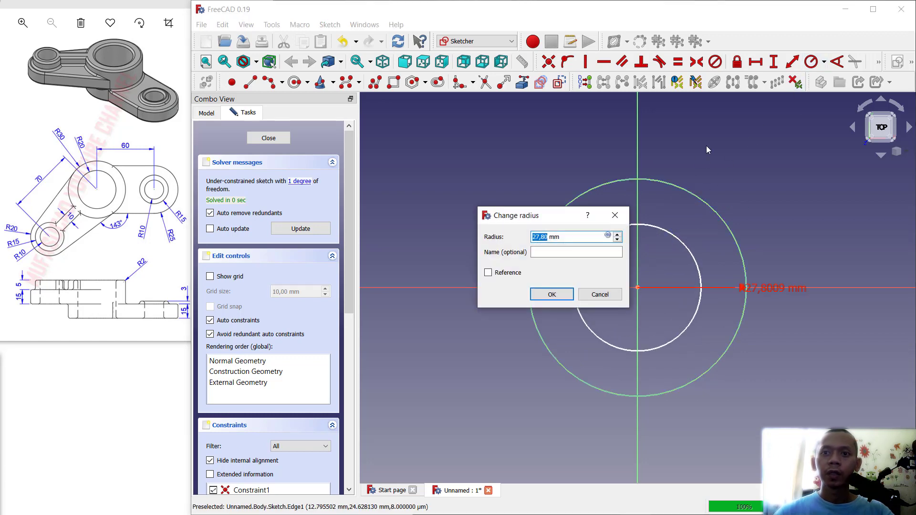
type("30")
key("Return")
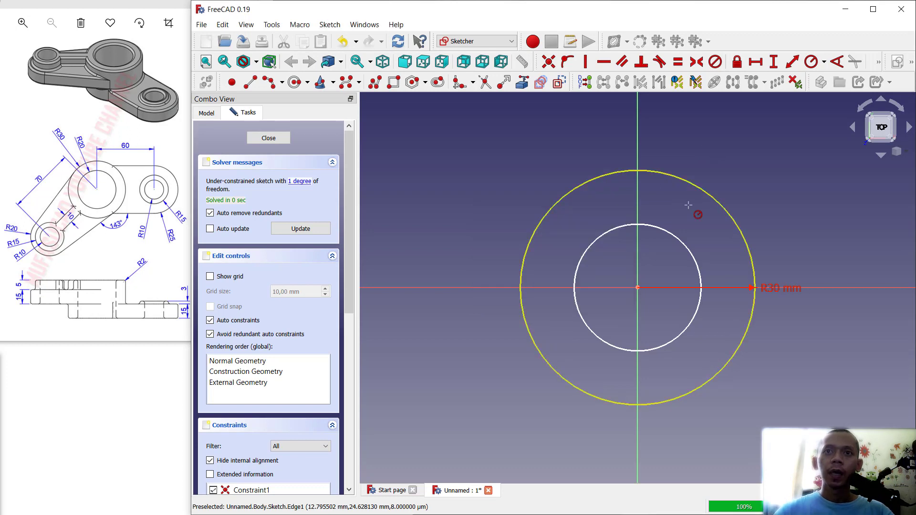
left_click(673, 234)
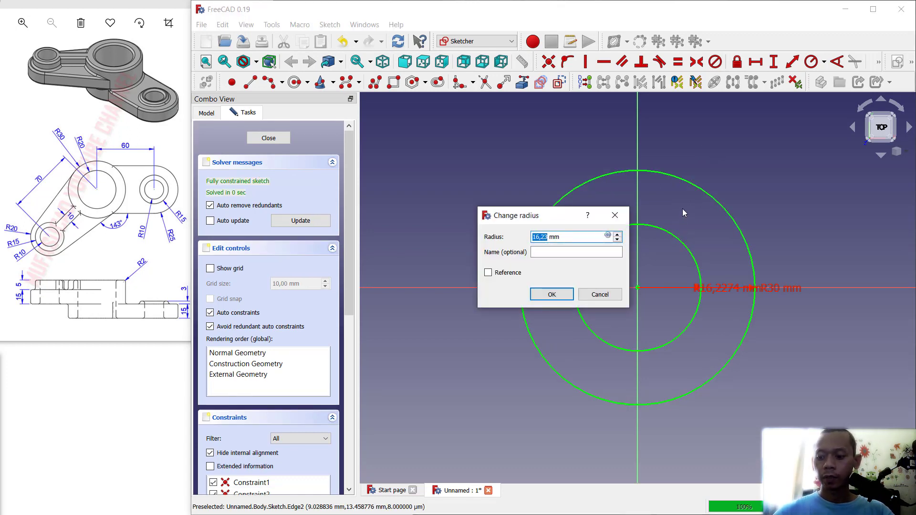
type("20")
key("Return")
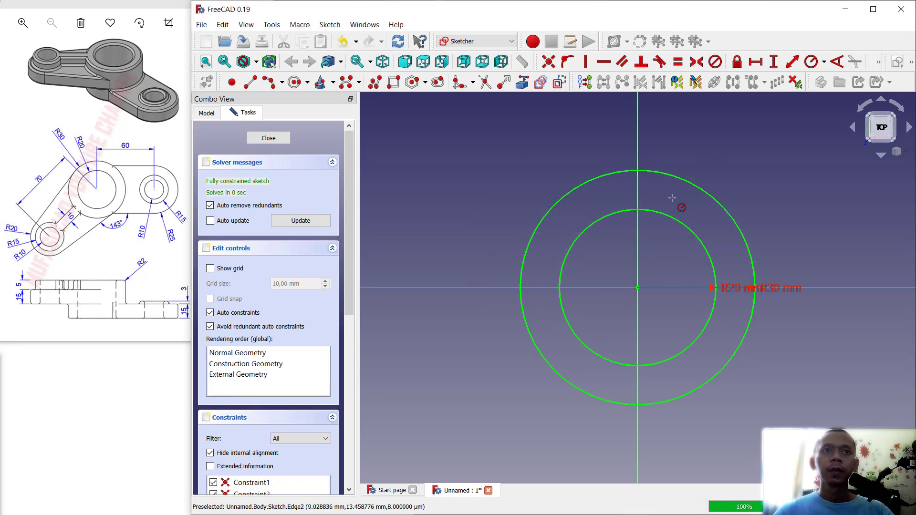
left_click(268, 138)
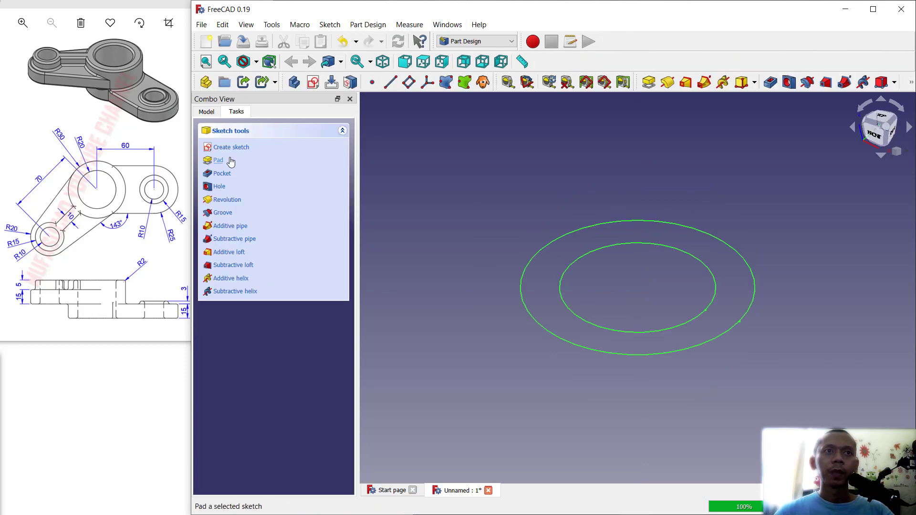
- Pad the two-circle sketch 35 mm into a hollow tube
left_click(218, 160)
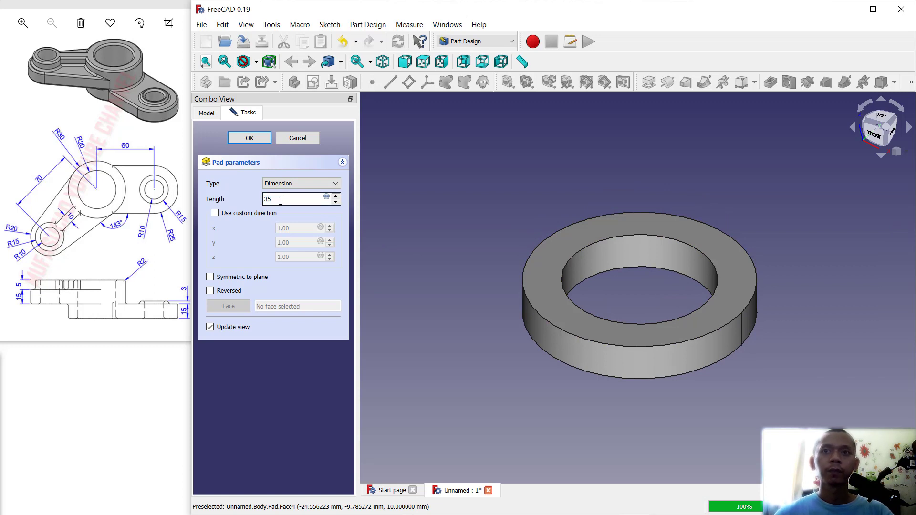
type("35")
key("Return")
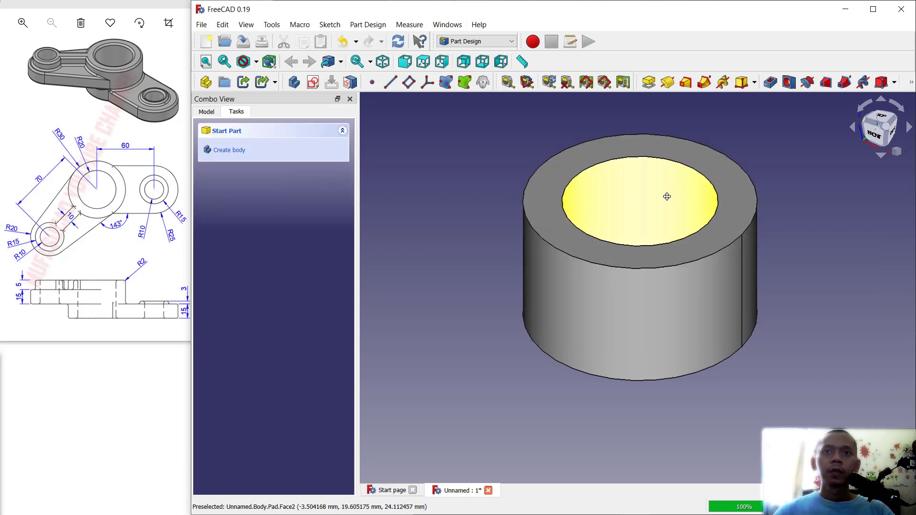
middle_click_drag(665, 192, 642, 229)
- Create Body001 and start a sketch on the tube's end face, accepting the reference dialog
left_click(230, 151)
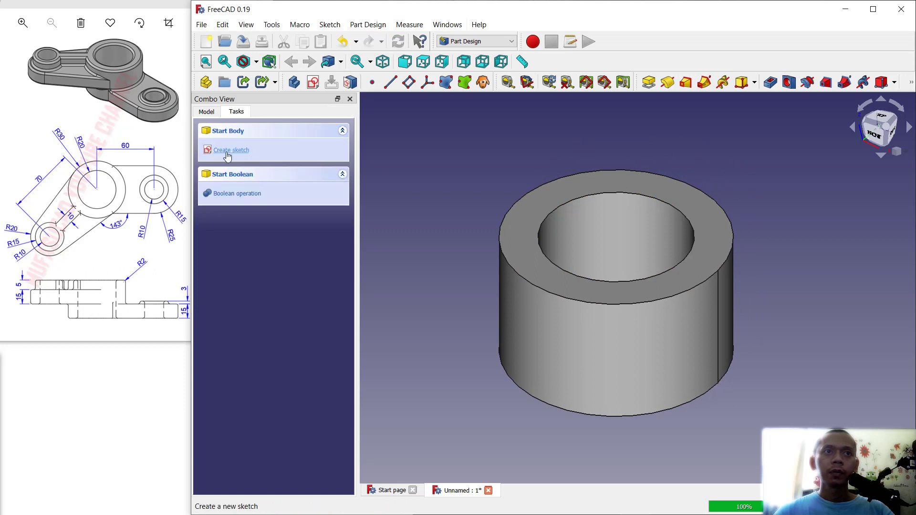
middle_click_drag(783, 286, 786, 214)
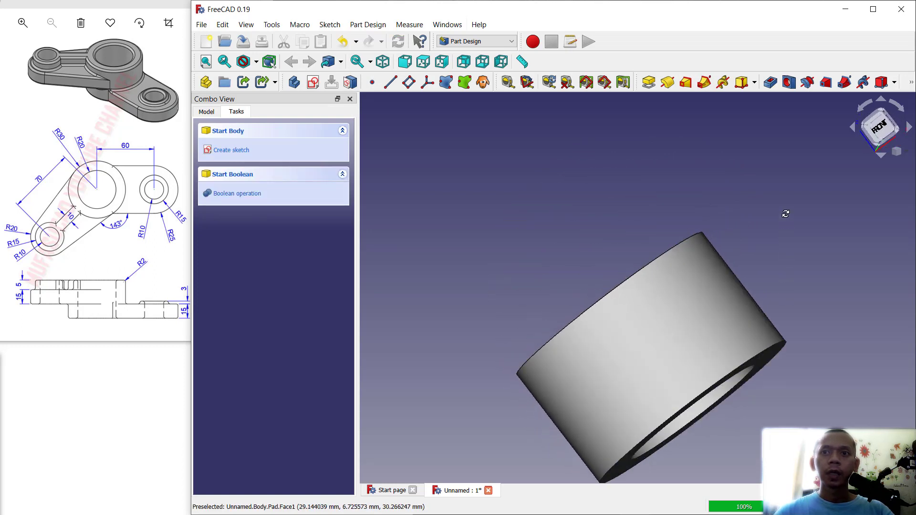
left_click(772, 344)
left_click(252, 144)
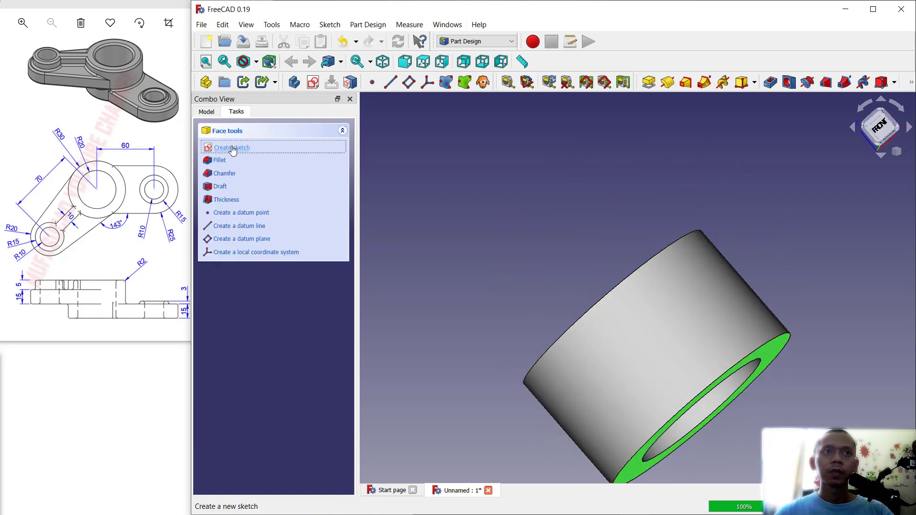
left_click(622, 326)
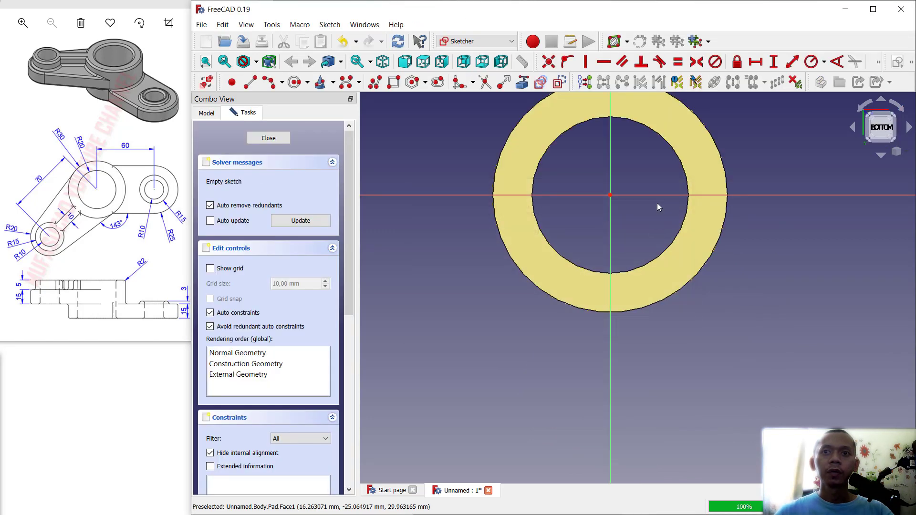
left_click(207, 114)
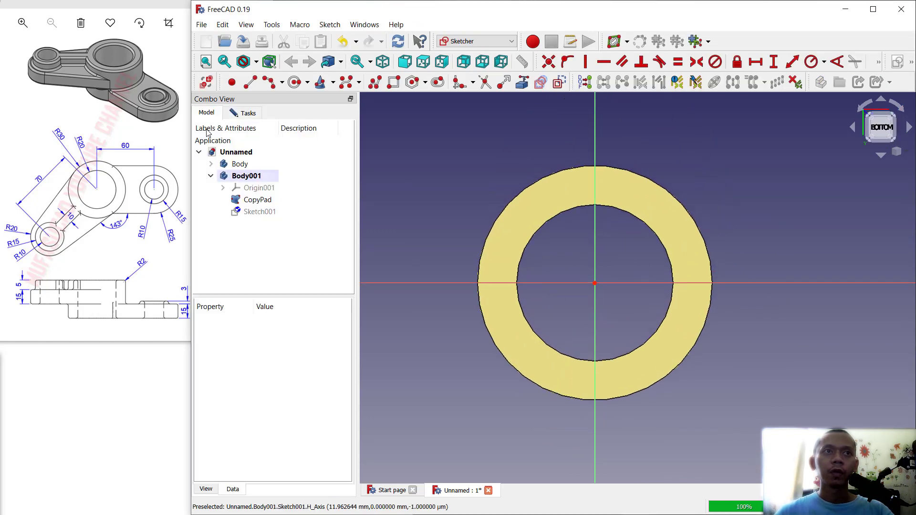
left_click(250, 114)
middle_click_drag(796, 255, 765, 262)
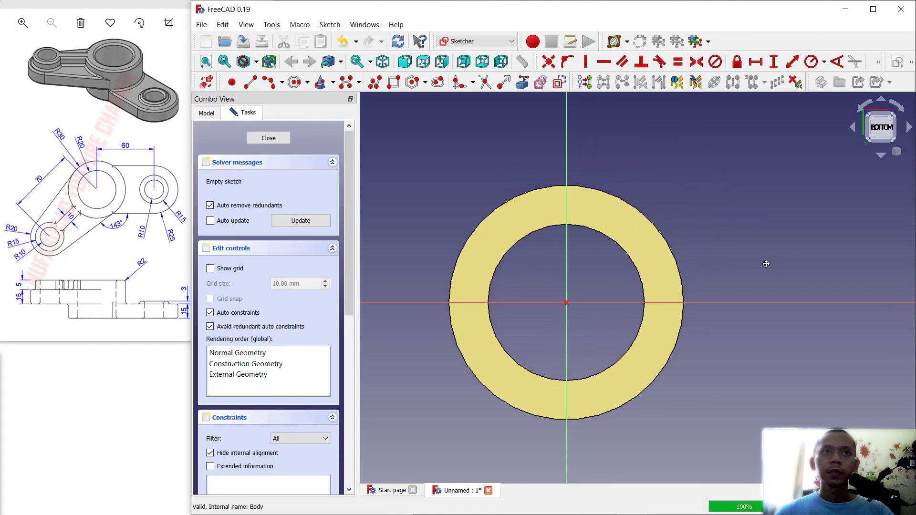
- Draw a circle at the origin and a second circle on the horizontal axis to its right
left_click(306, 87)
left_click(566, 303)
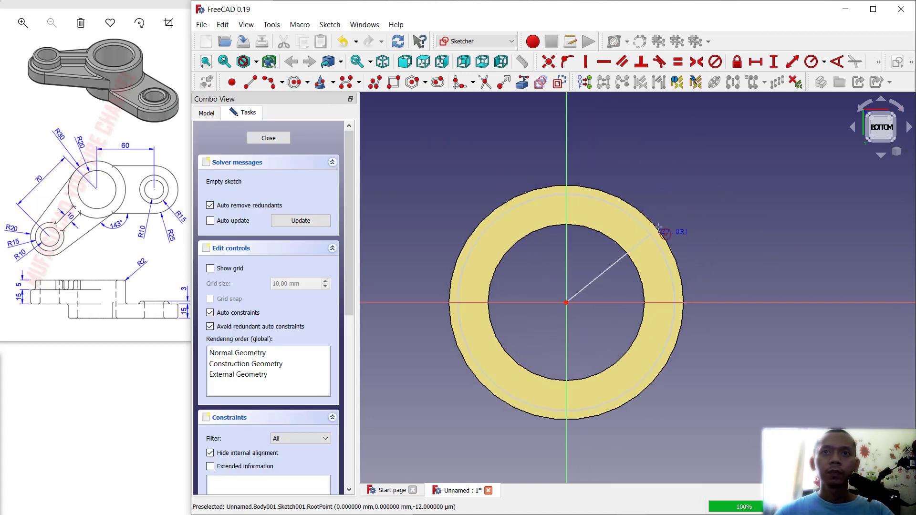
left_click(674, 216)
left_click(761, 302)
left_click(759, 253)
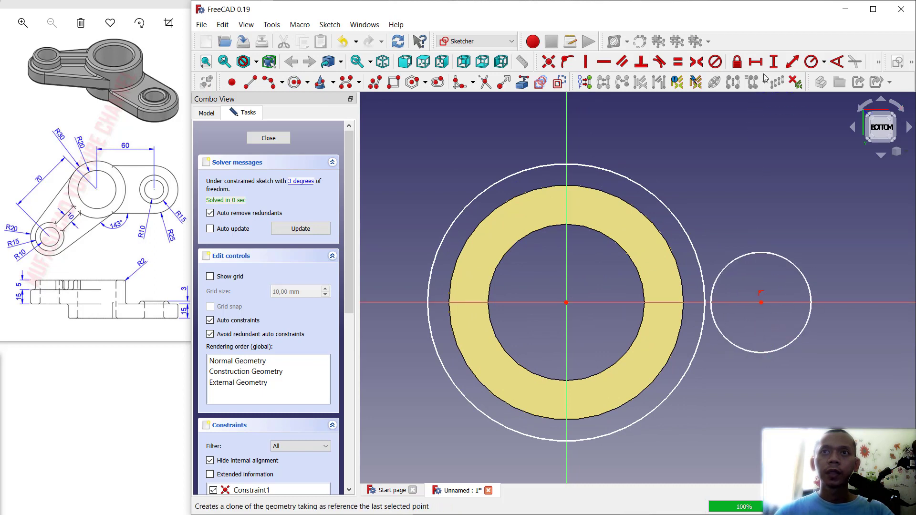
- Set a 60 mm horizontal distance from the origin to the second circle's centre
left_click(756, 61)
left_click(761, 303)
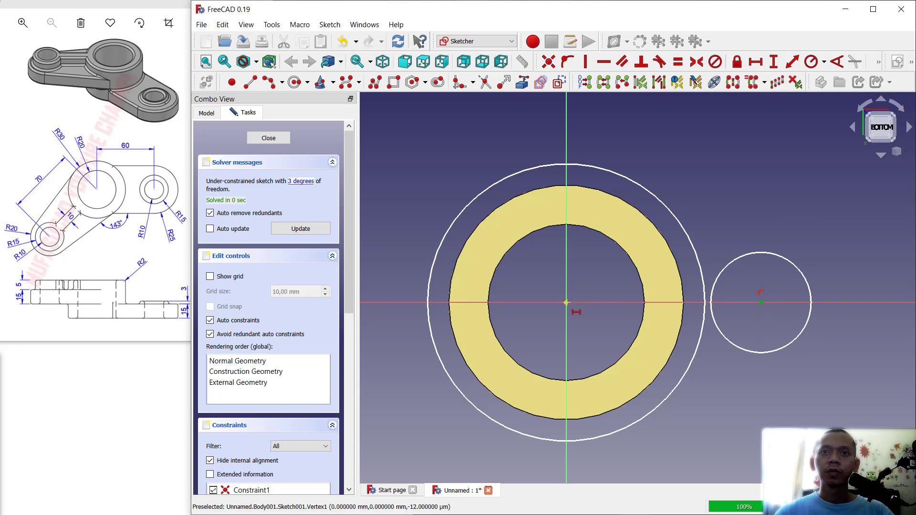
left_click(566, 302)
type("60")
key("Return")
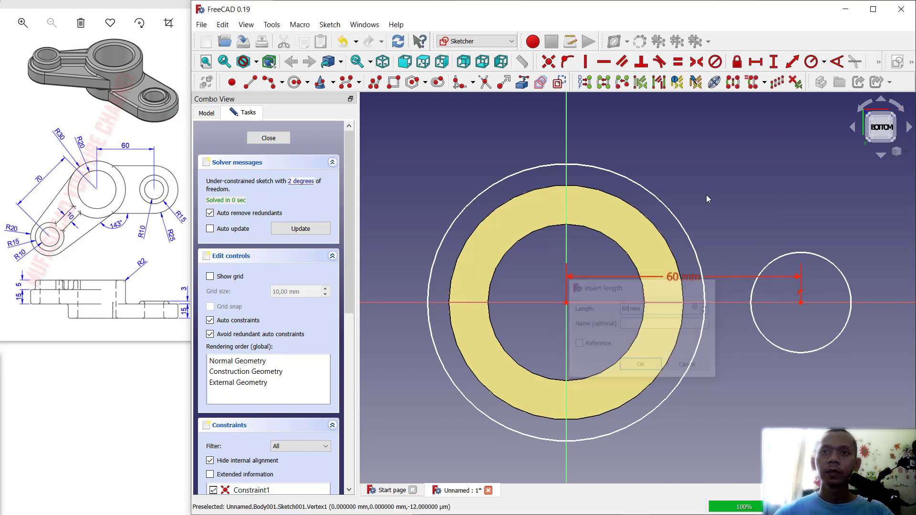
- Constrain the small circle to radius 25 mm and the origin circle to 30 mm
left_click(812, 61)
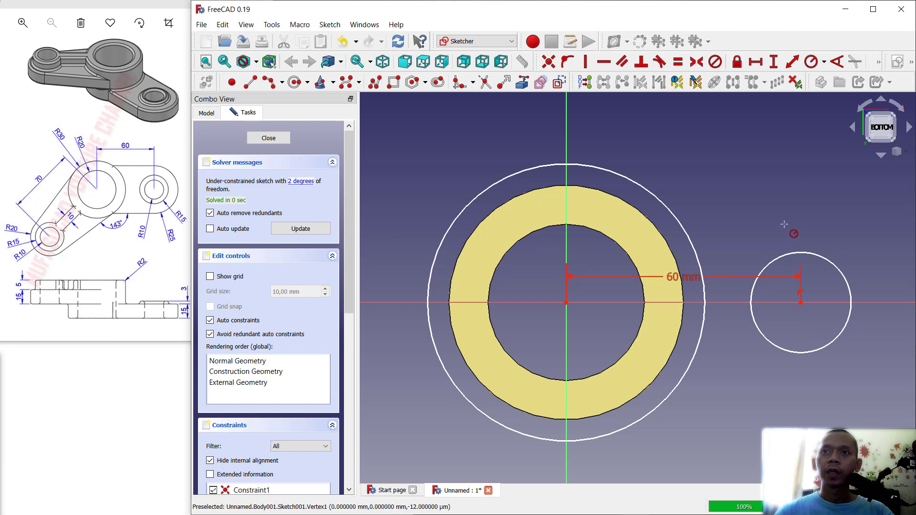
left_click(781, 254)
type("25")
key("Return")
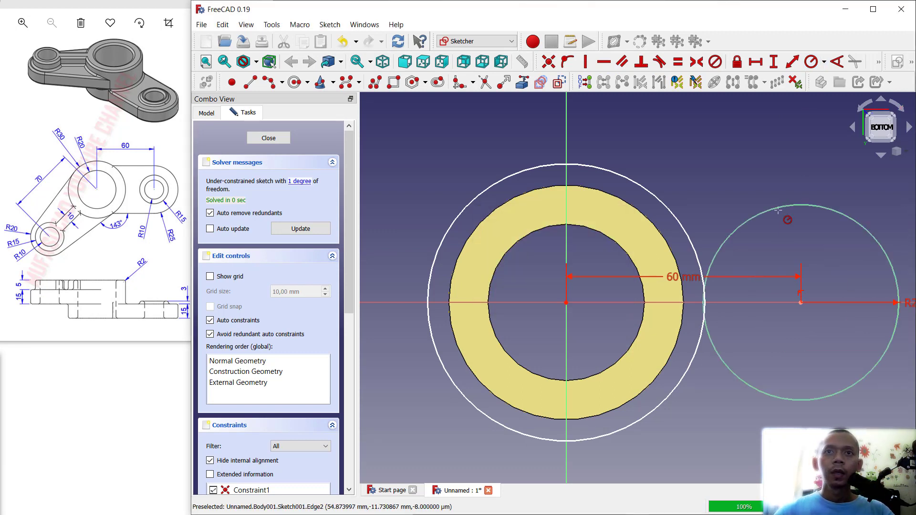
left_click(647, 192)
type("30")
key("Return")
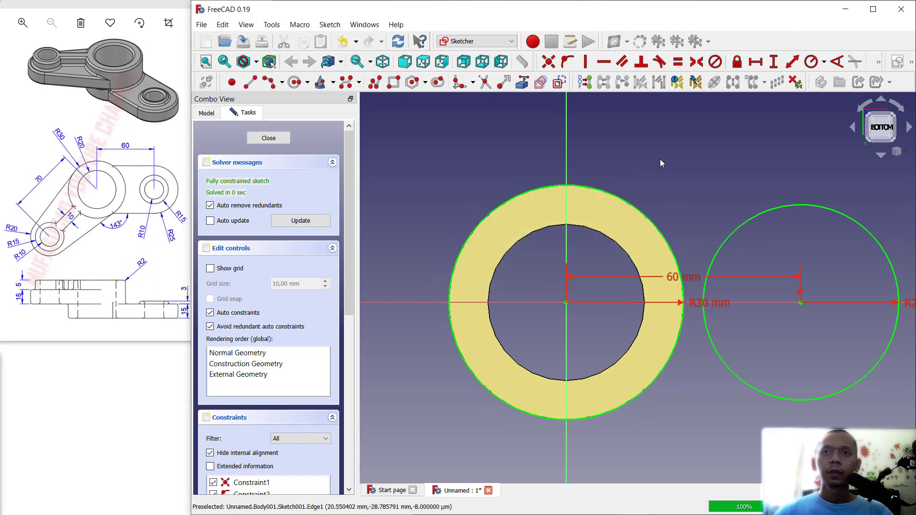
left_click(251, 82)
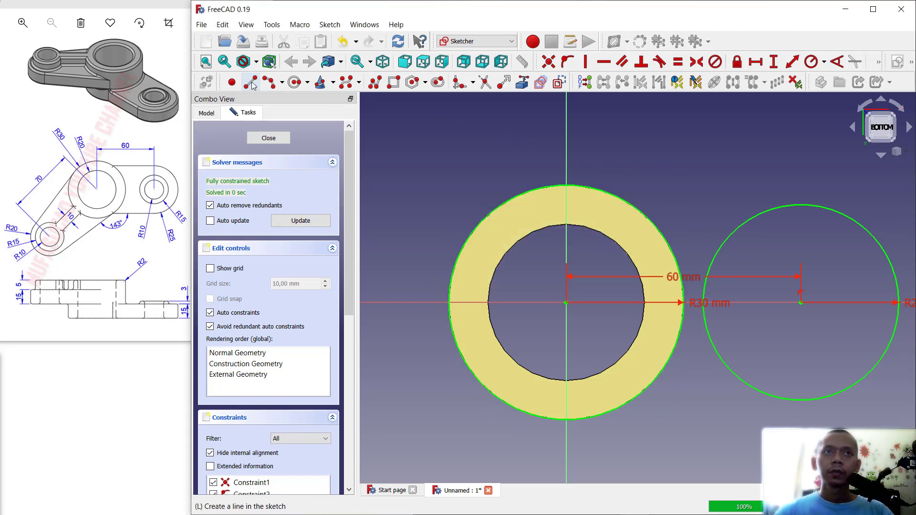
- Draw upper and lower horizontal lines running from the right circle across to the ring
middle_click_drag(856, 244, 810, 247)
left_click(810, 241)
left_click(535, 242)
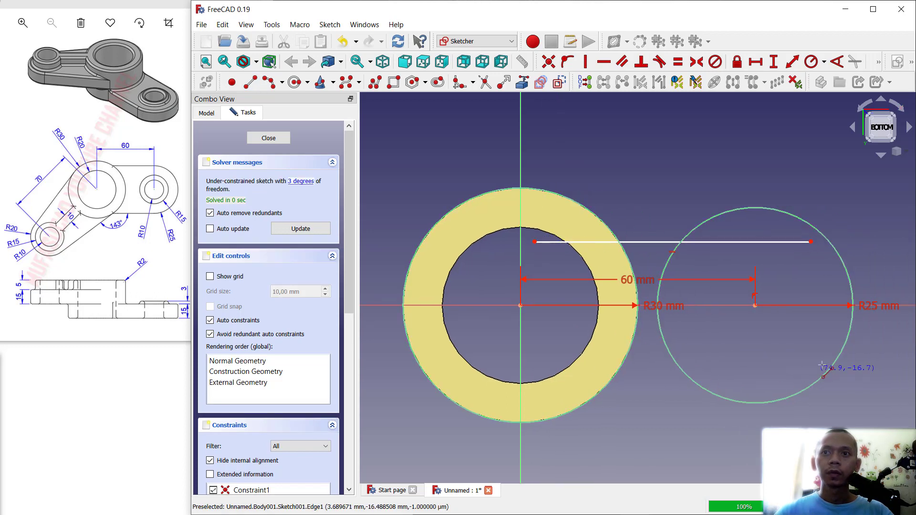
left_click(829, 333)
left_click(542, 333)
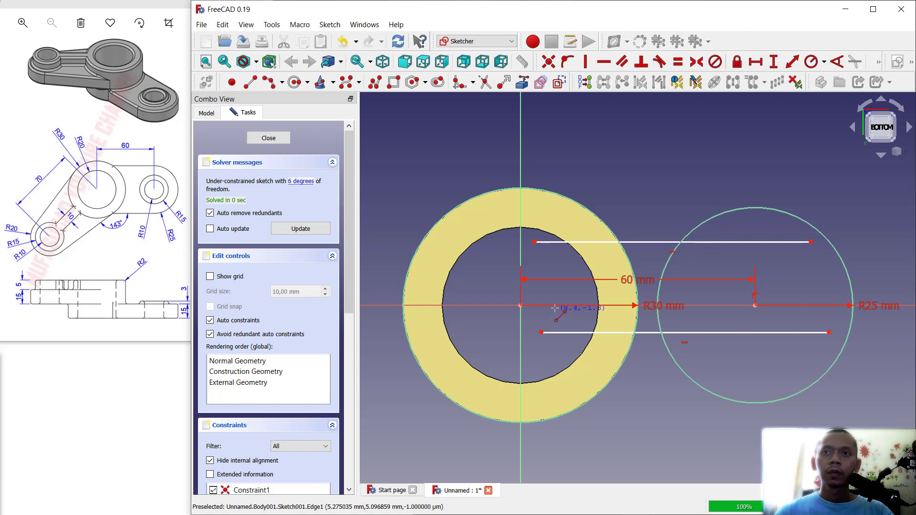
- Place both lines 25 mm vertically from the circle centre, one above and one below
left_click(777, 65)
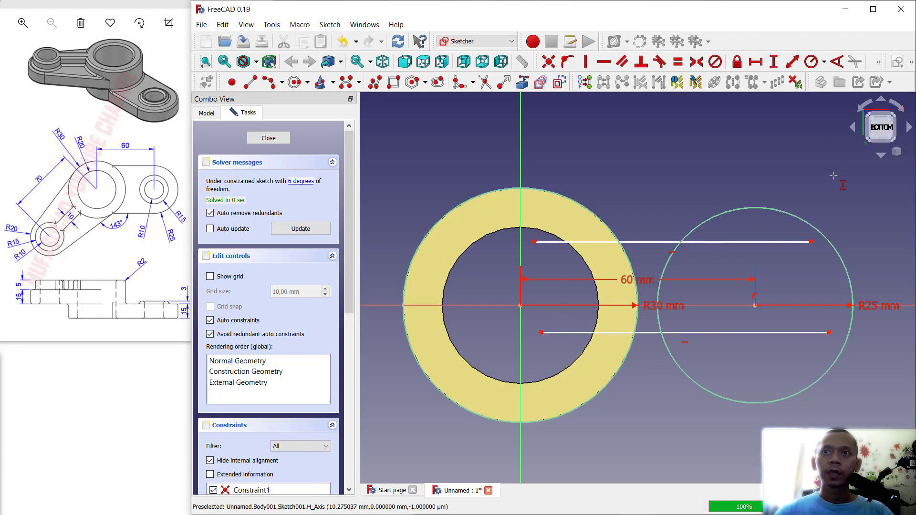
left_click(811, 242)
left_click(755, 305)
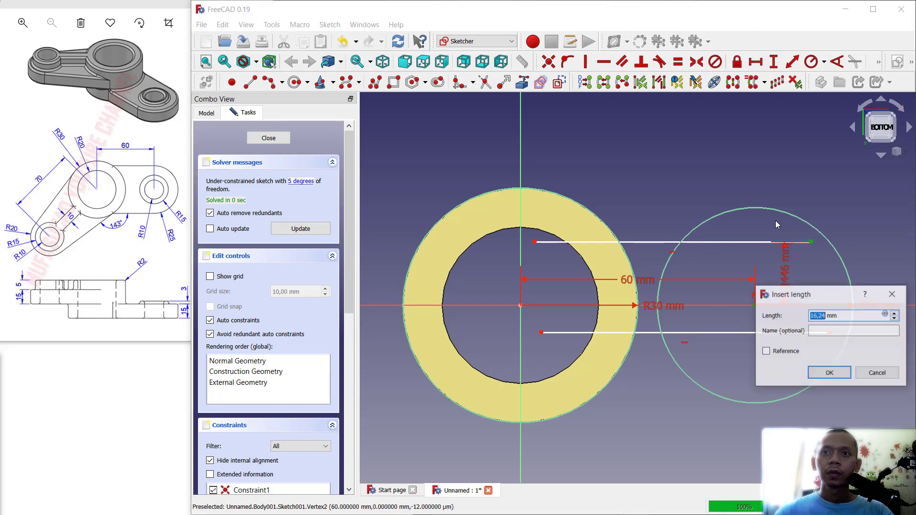
type("25")
key("Return")
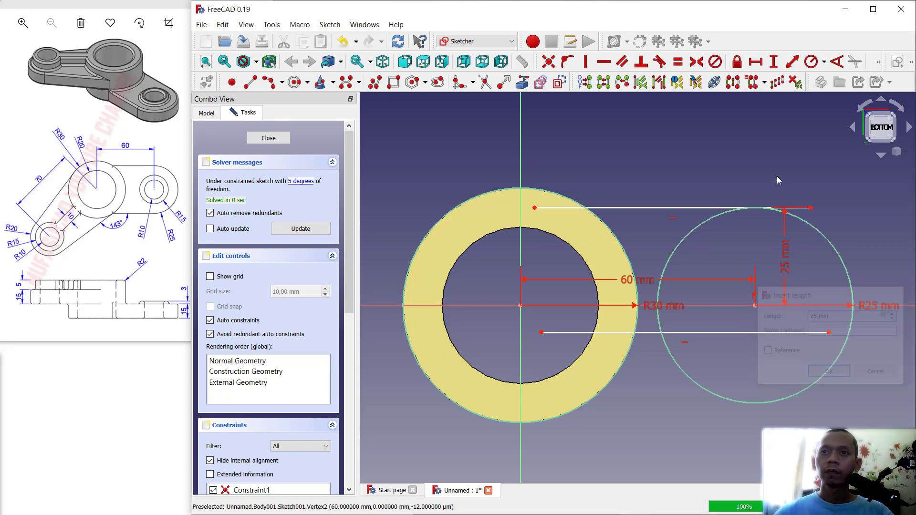
left_click(829, 332)
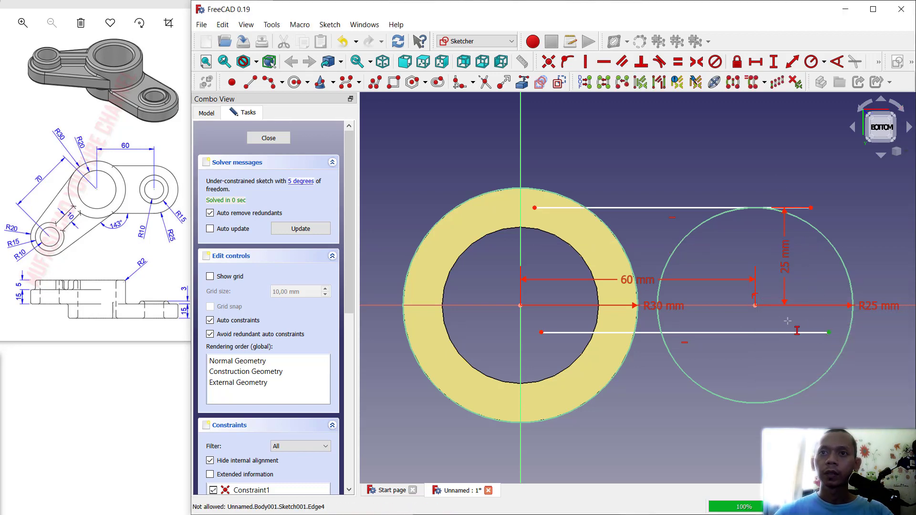
left_click(755, 306)
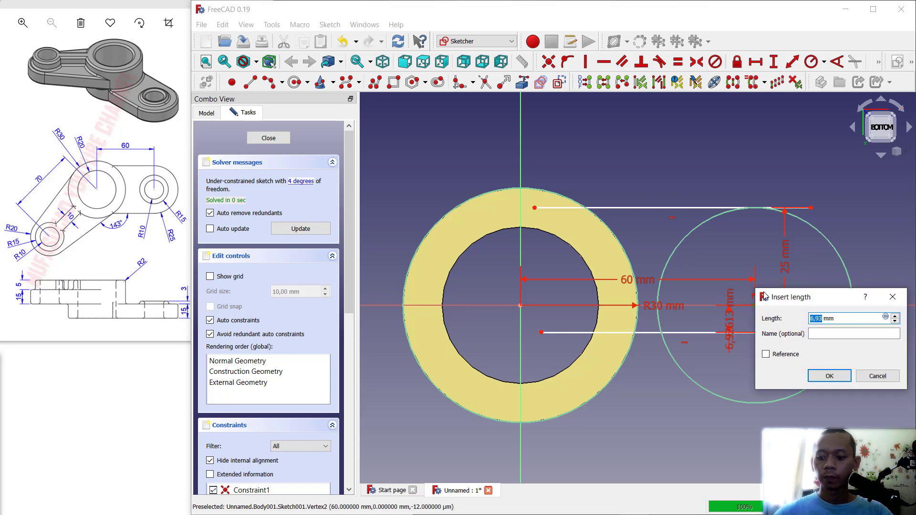
key("Return")
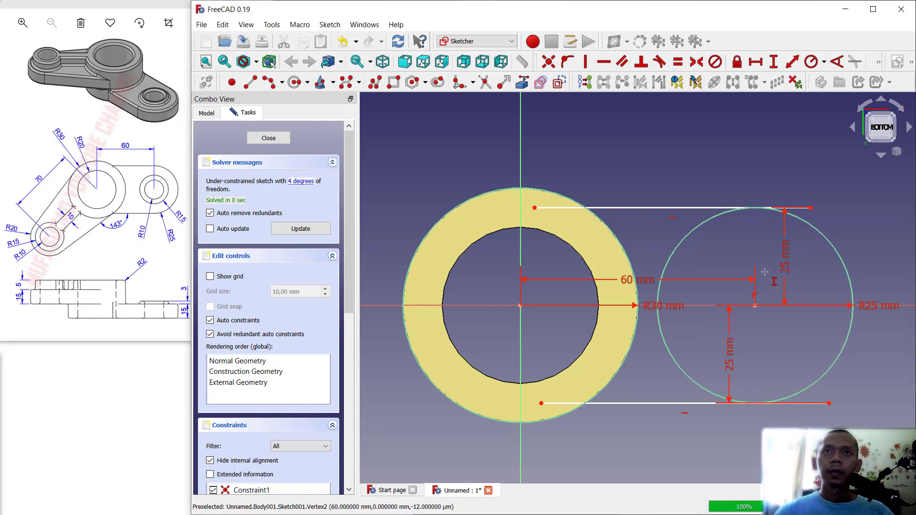
- Trim the excess arcs and line stubs to leave the slot outline, then close the sketch
left_click(485, 82)
left_click(502, 192)
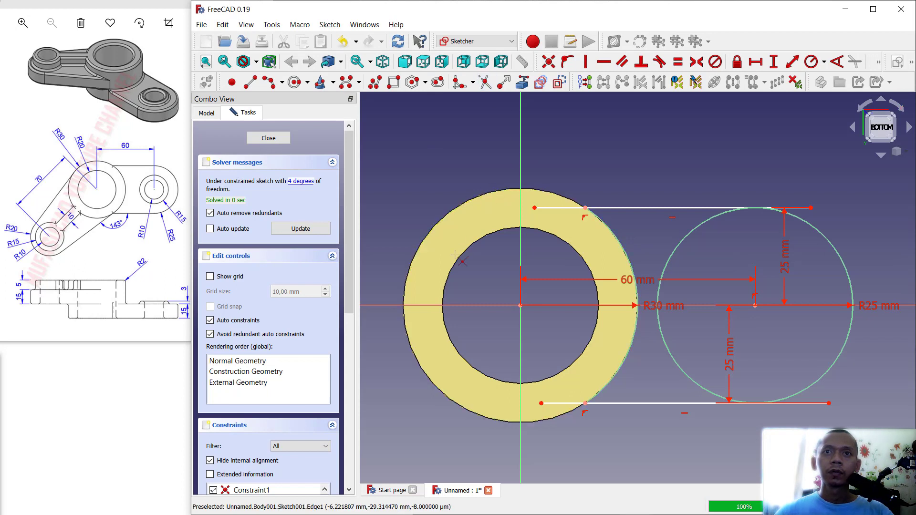
left_click(550, 208)
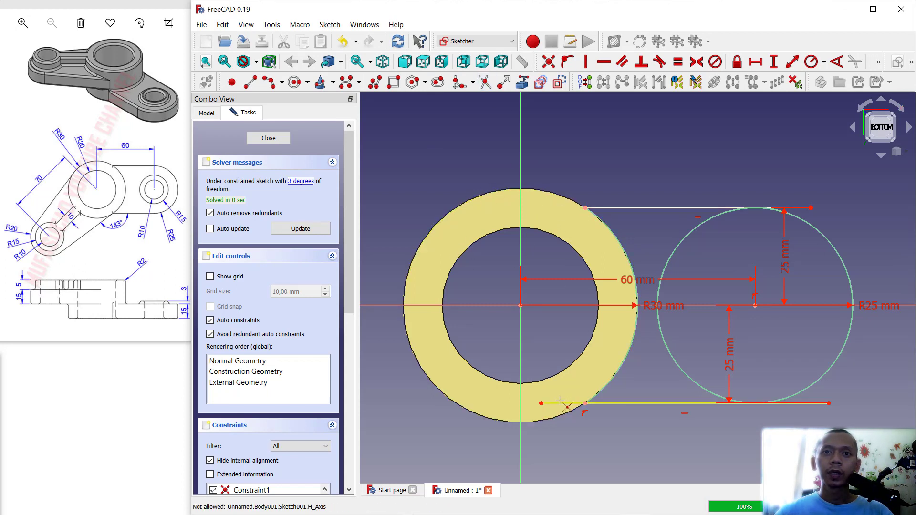
left_click(562, 403)
left_click(807, 403)
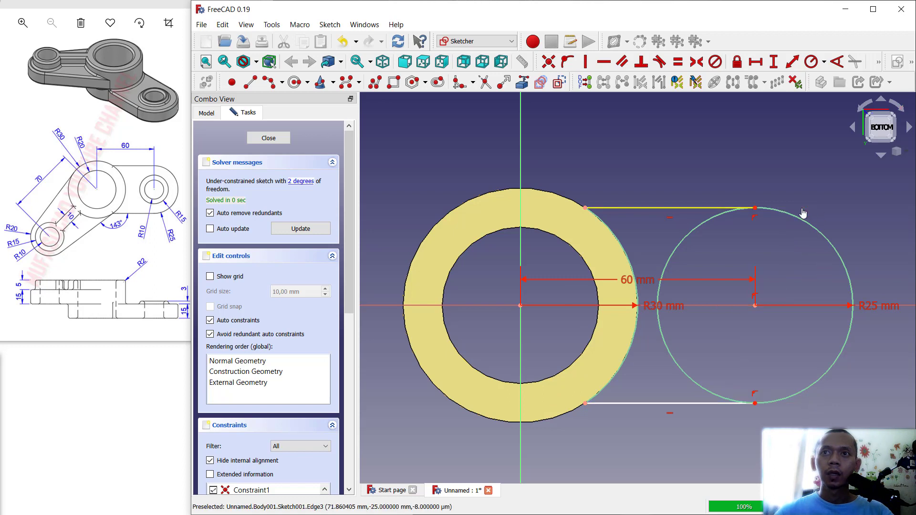
left_click(699, 226)
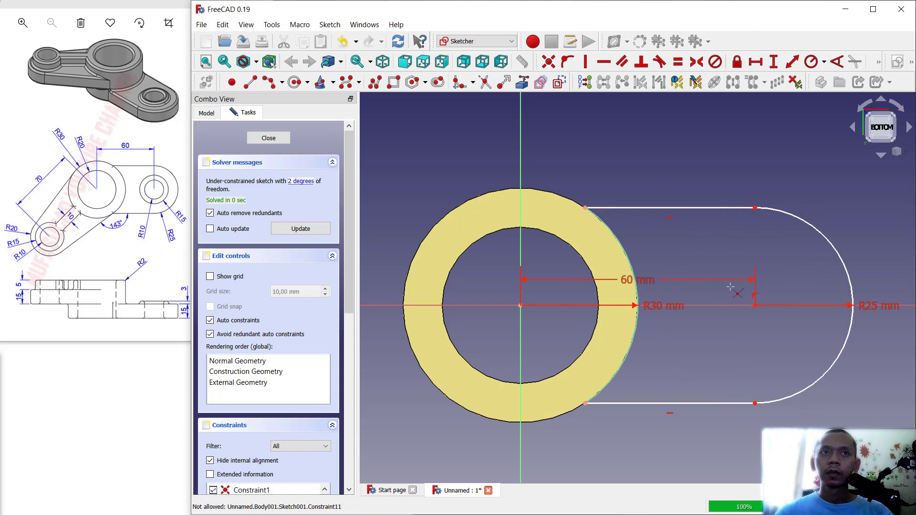
left_click(269, 138)
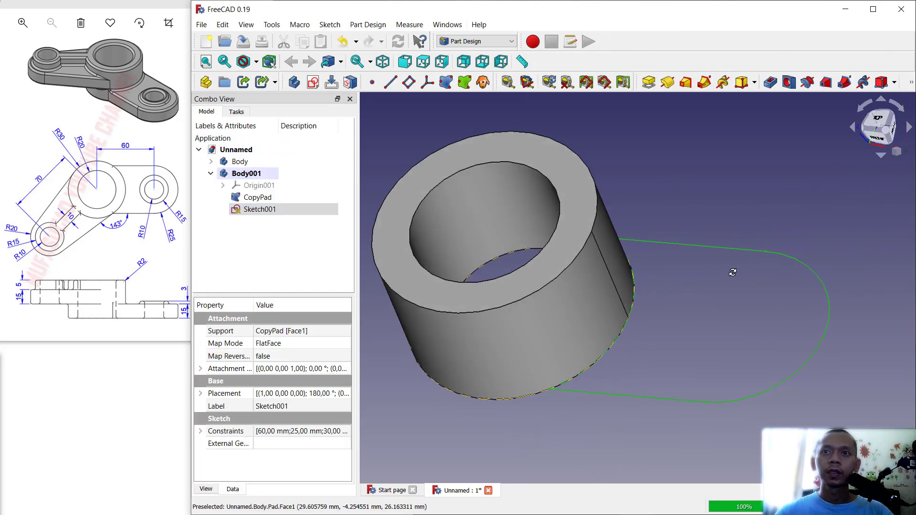
- Pad the slot sketch 15 mm with Reversed direction ticked
middle_click_drag(638, 194, 657, 190)
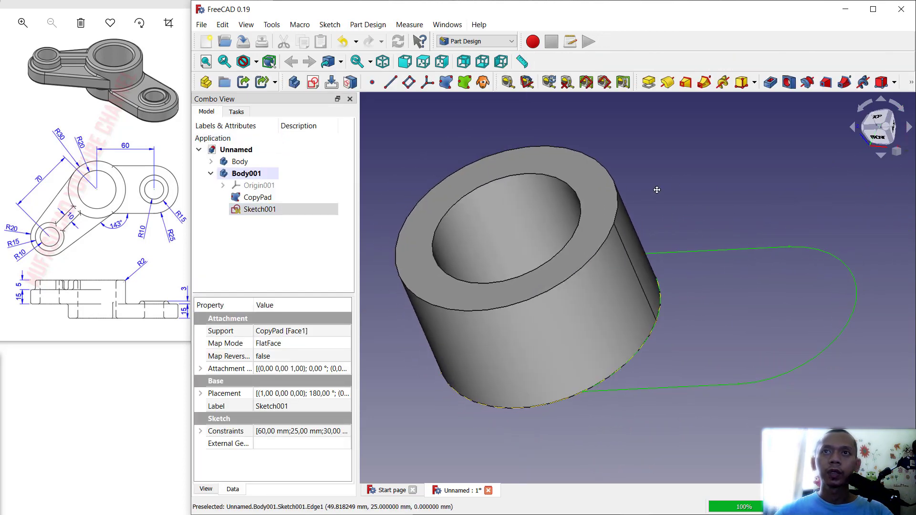
left_click(648, 82)
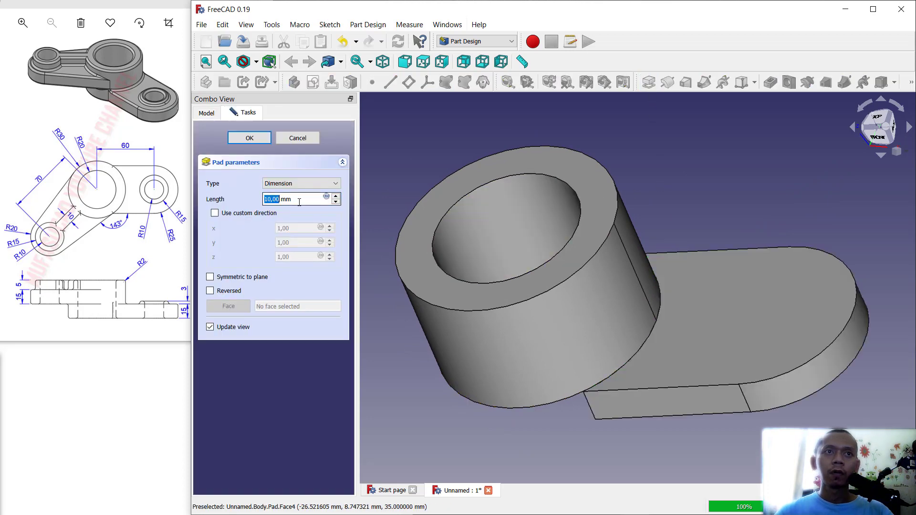
type("15")
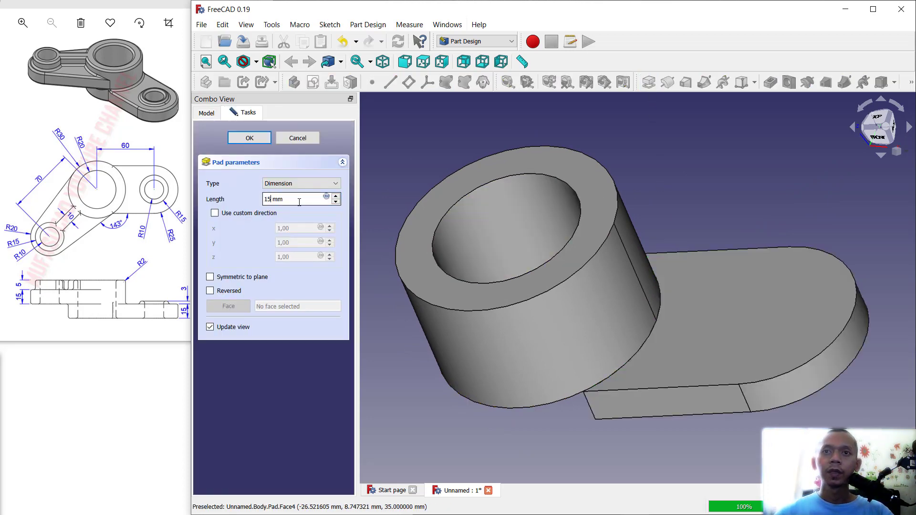
left_click(211, 291)
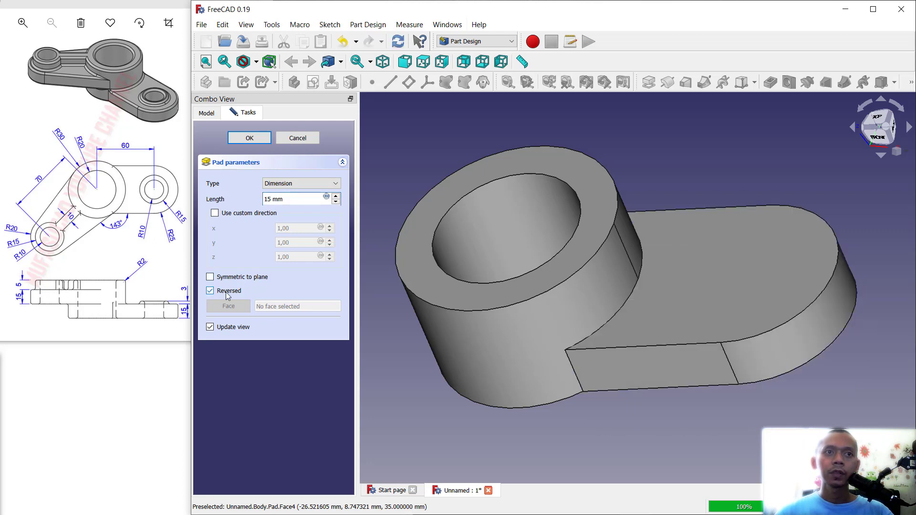
- Confirm the 15 mm arm pad and start a sketch on the arm's top face
left_click(252, 141)
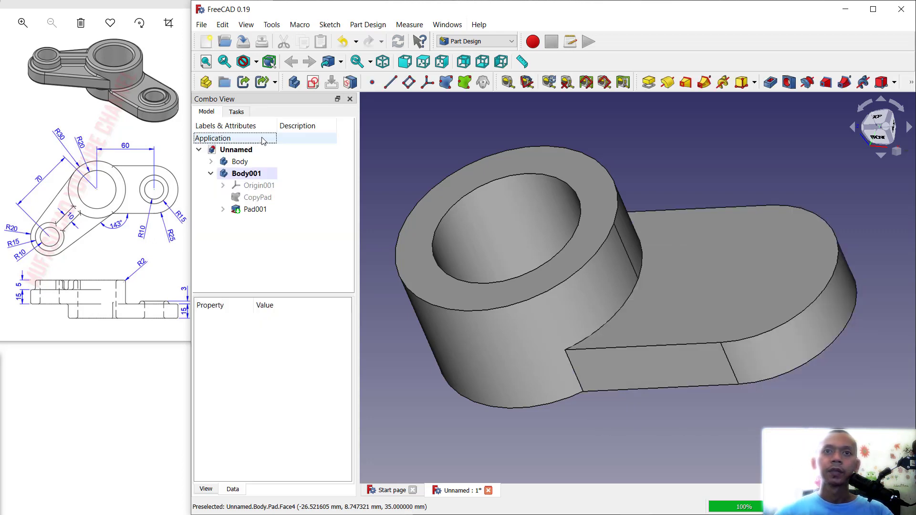
middle_click_drag(614, 182, 668, 178)
left_click(718, 296)
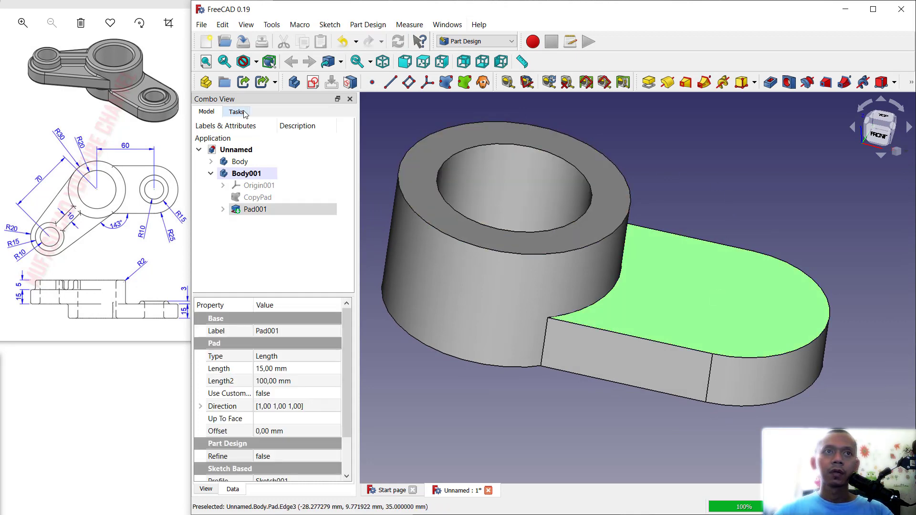
left_click(244, 113)
left_click(238, 147)
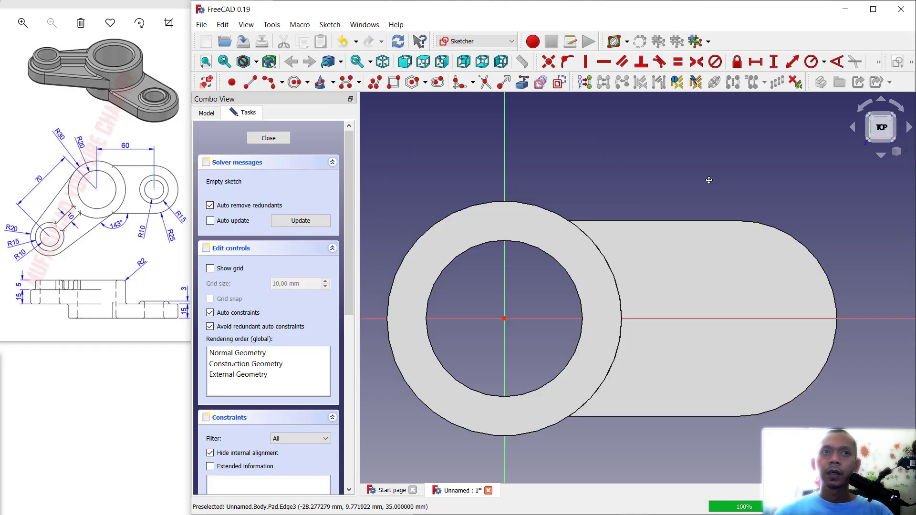
- Reference the arm's end arc and draw an R15 circle at its centre
left_click(522, 83)
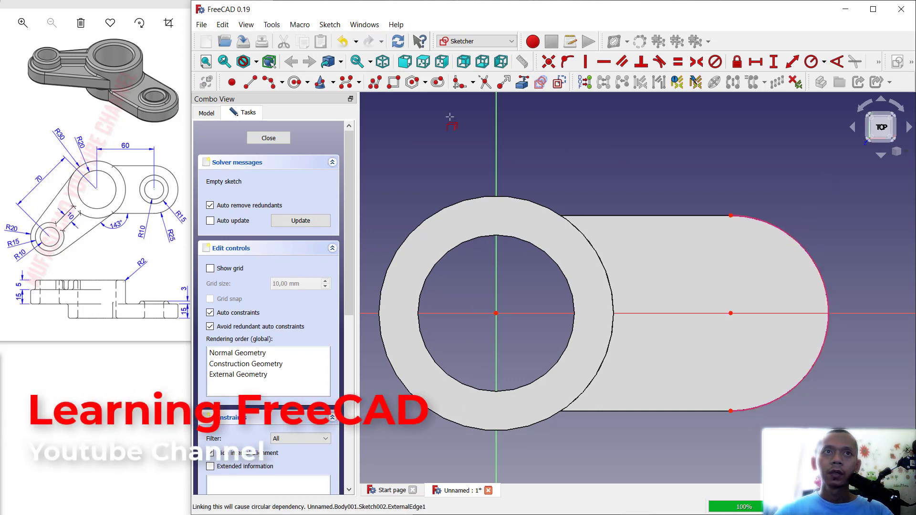
left_click(295, 82)
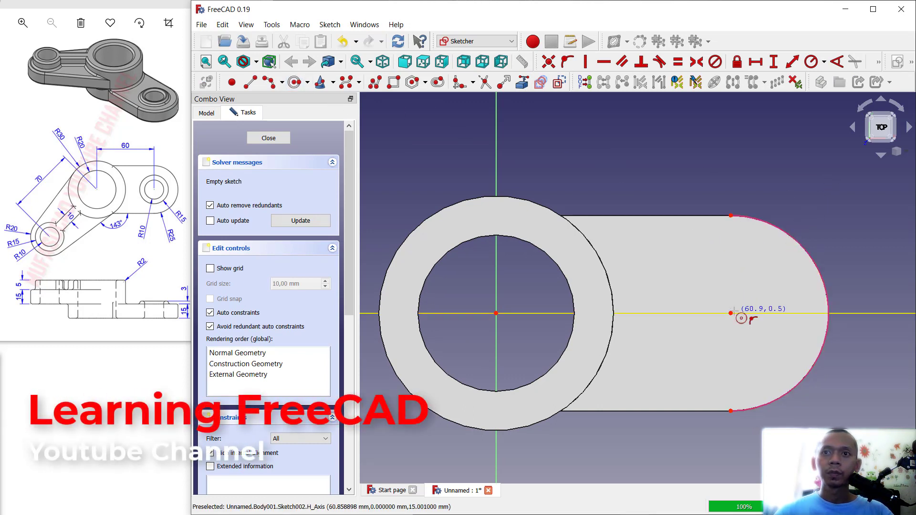
left_click(730, 313)
left_click(757, 261)
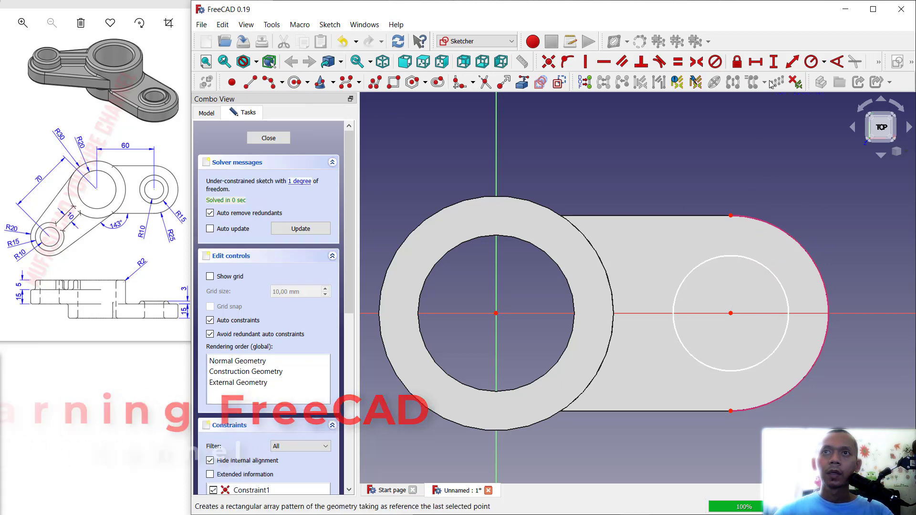
left_click(812, 62)
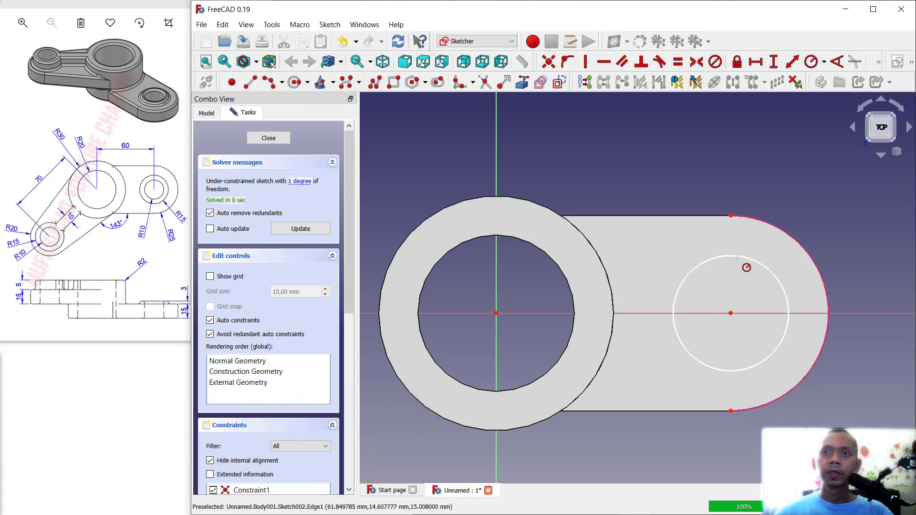
left_click(737, 256)
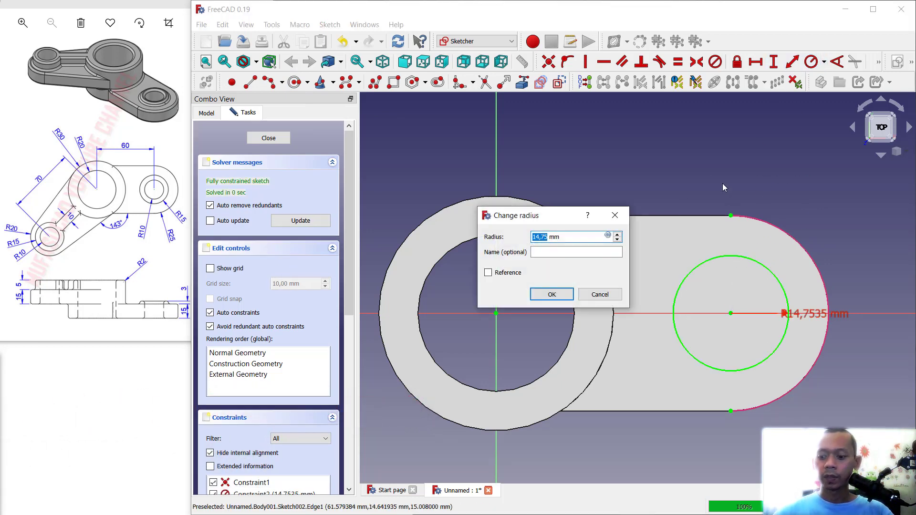
key("Return")
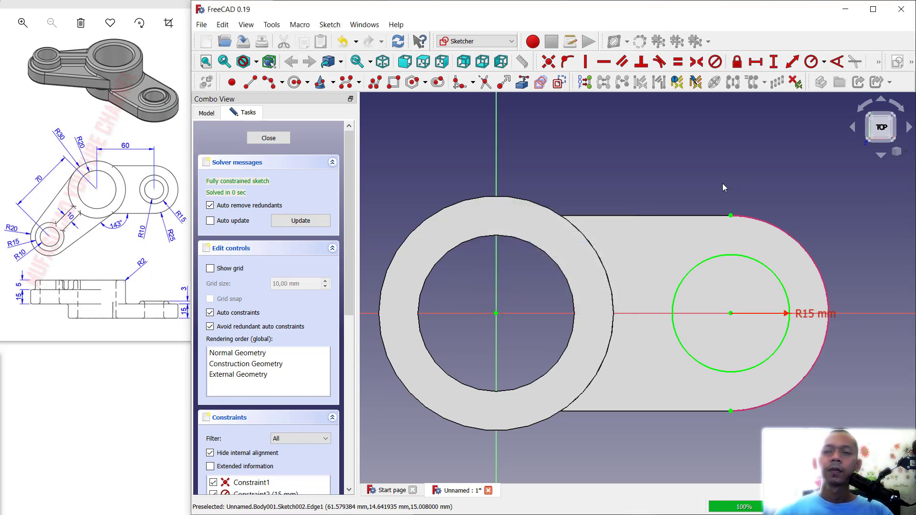
- Close the sketch and pad the R15 circle 3 mm into a boss
left_click(268, 138)
left_click(255, 166)
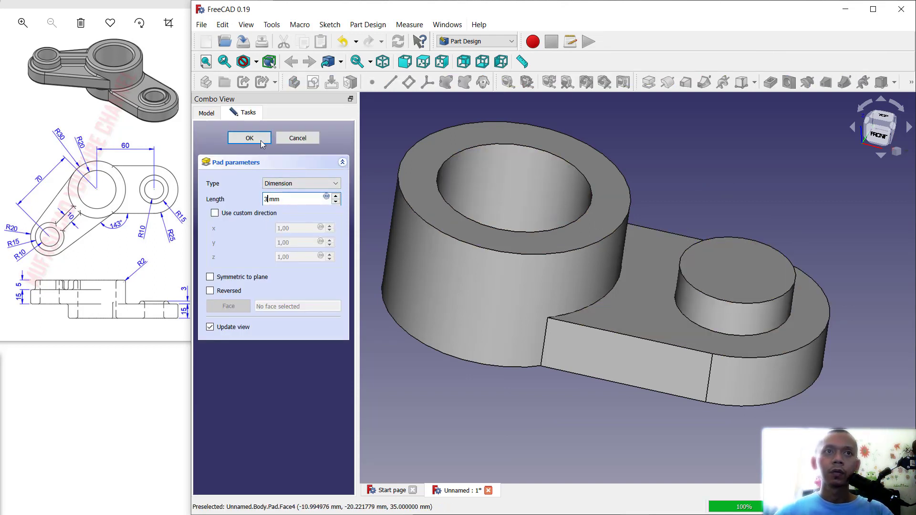
left_click(262, 140)
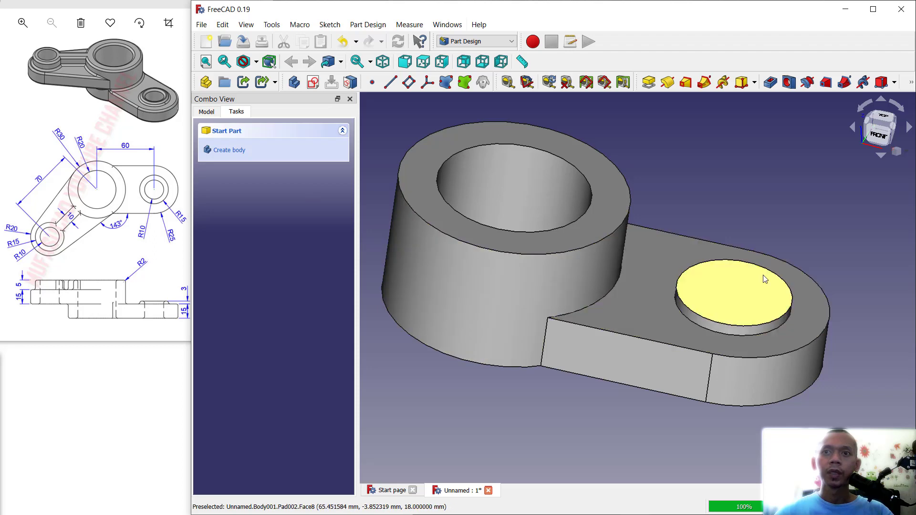
- Start a sketch on the boss's top face and reference the boss circle's edge
middle_click_drag(767, 219, 761, 221)
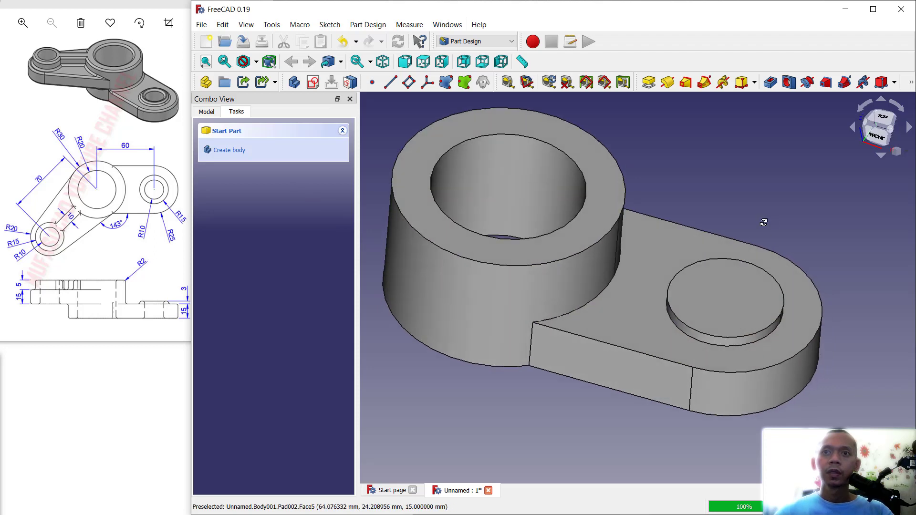
left_click(711, 300)
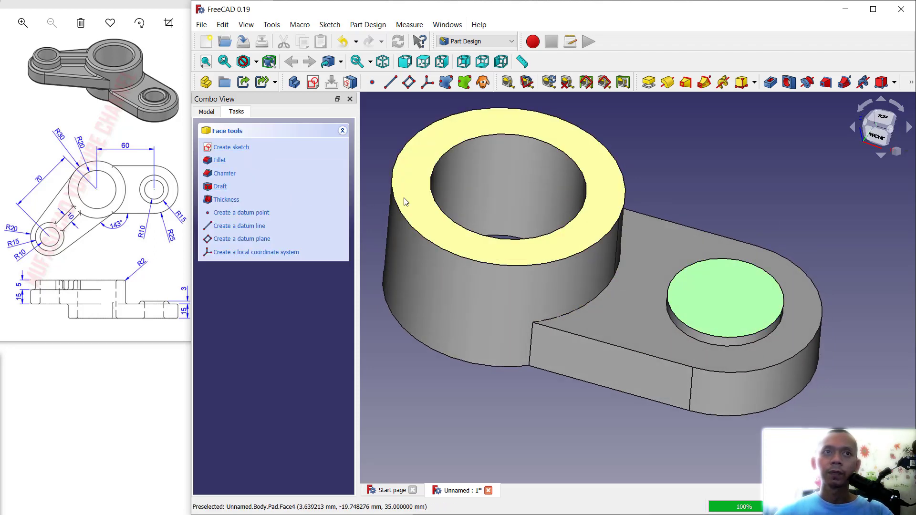
left_click(254, 148)
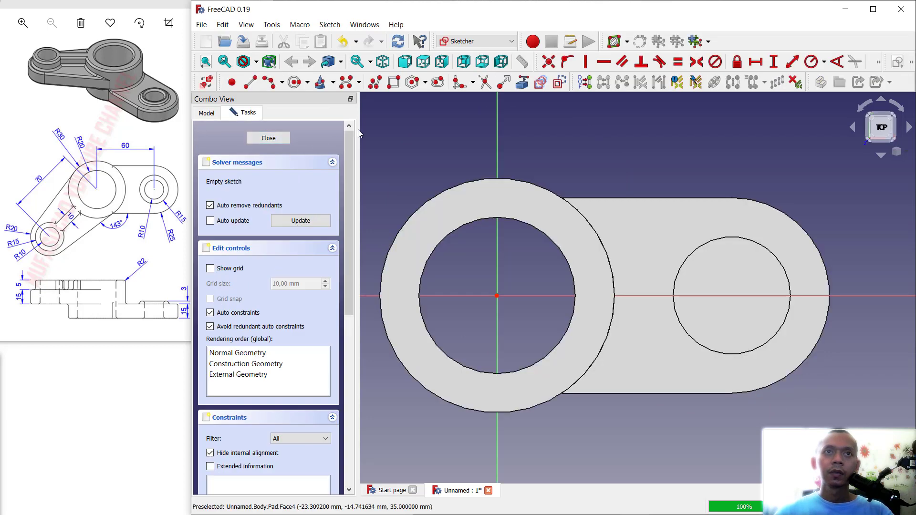
left_click(522, 83)
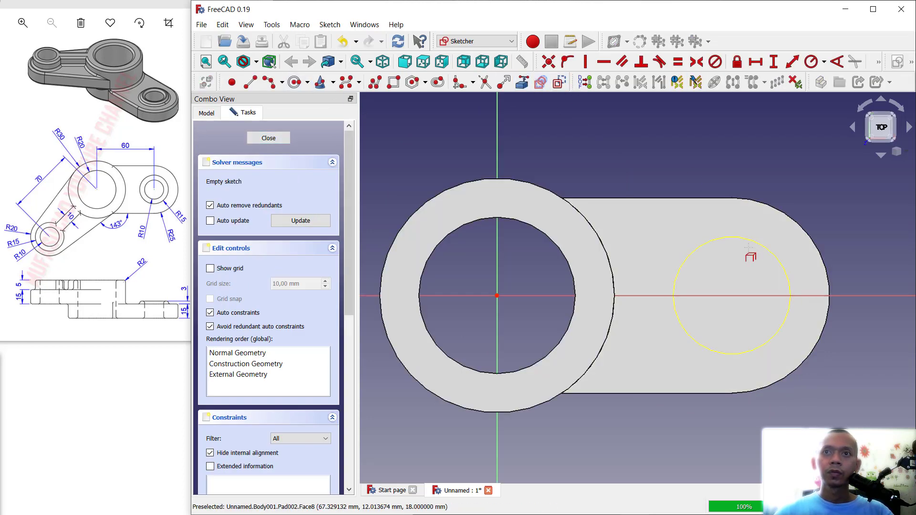
left_click(758, 246)
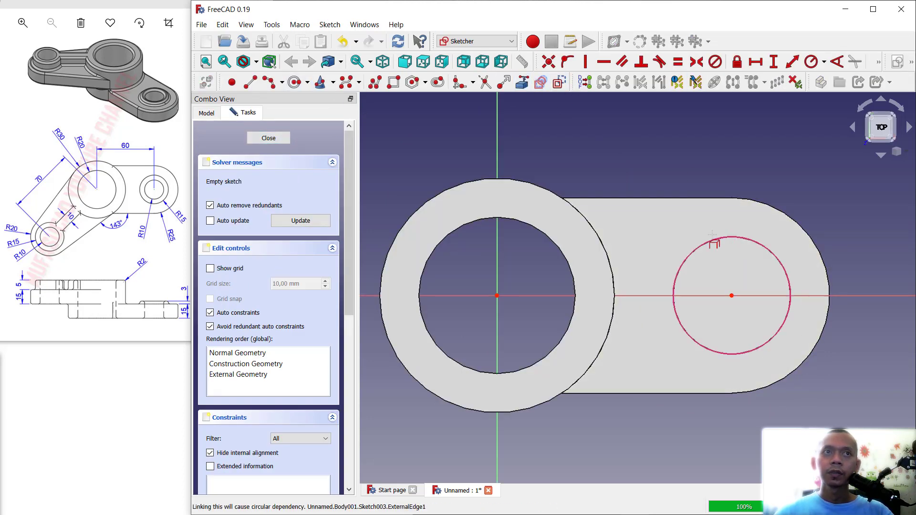
- Draw a circle at the boss centre with radius 10 mm and close the sketch
left_click(294, 83)
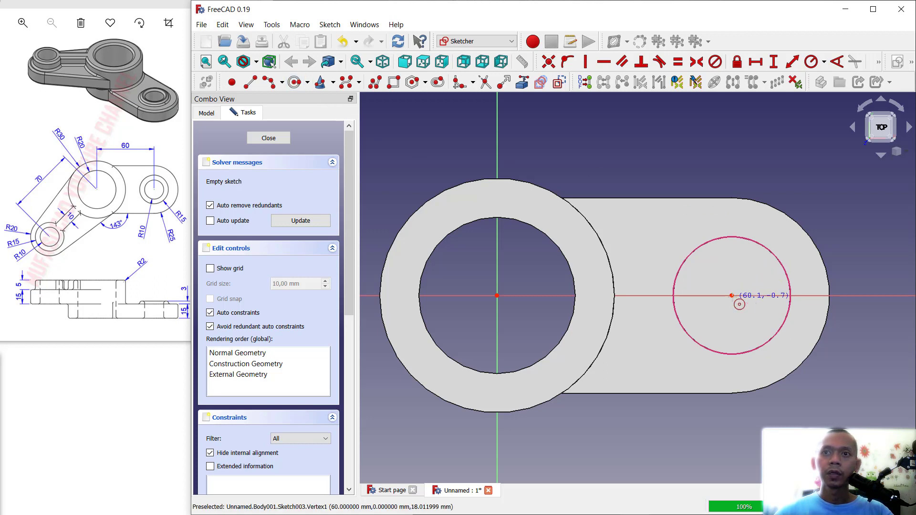
left_click(731, 295)
left_click(735, 270)
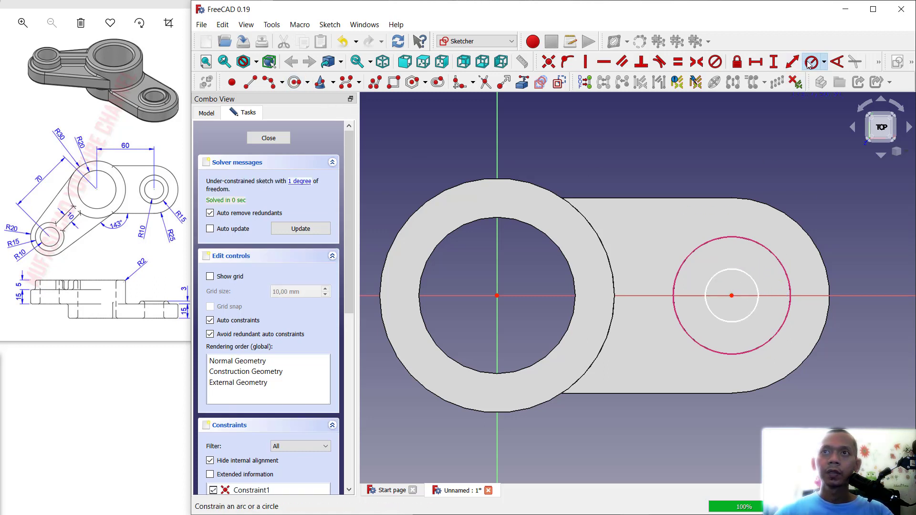
left_click(747, 274)
type("10")
key("Return")
left_click(269, 138)
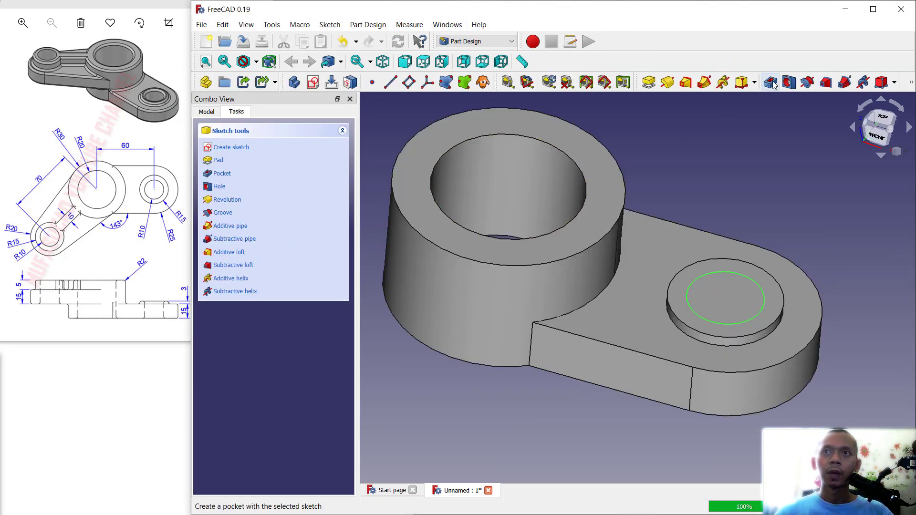
- Pocket the R10 circle 30 mm deep to cut the hole
left_click(771, 82)
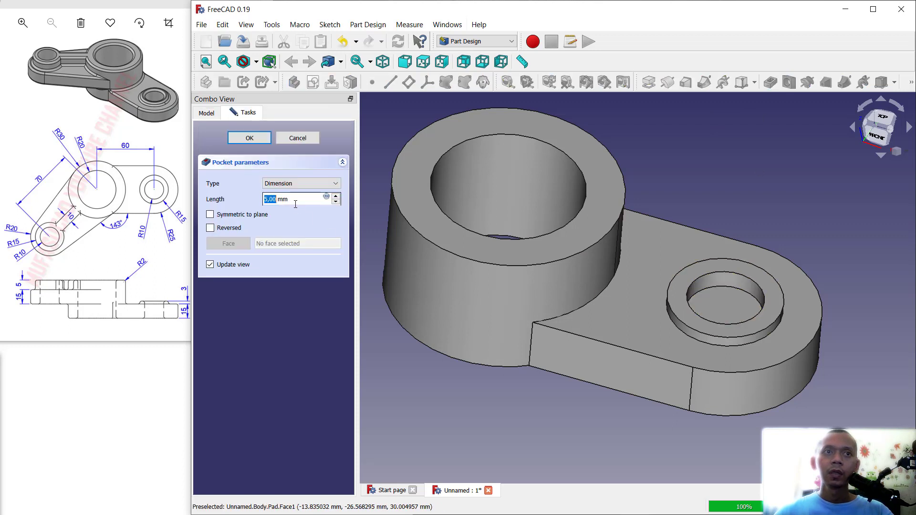
type("30")
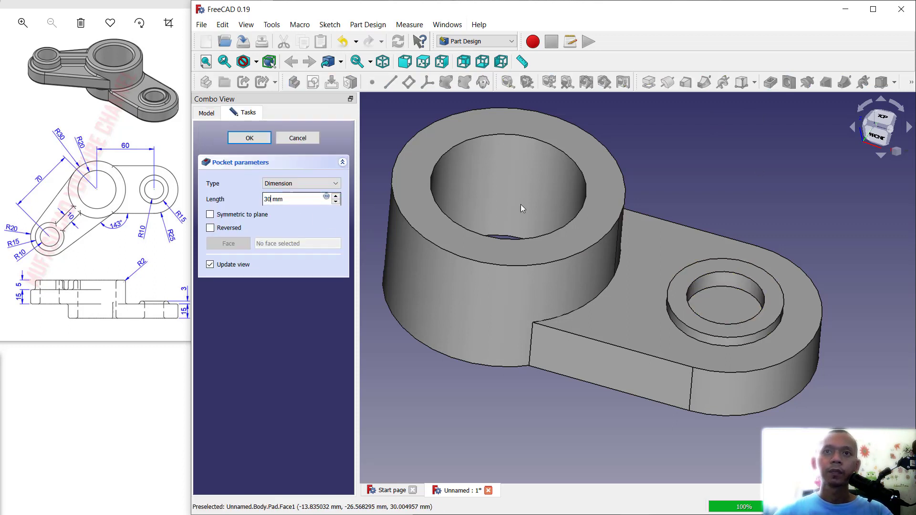
left_click(250, 138)
middle_click_drag(714, 299, 773, 237)
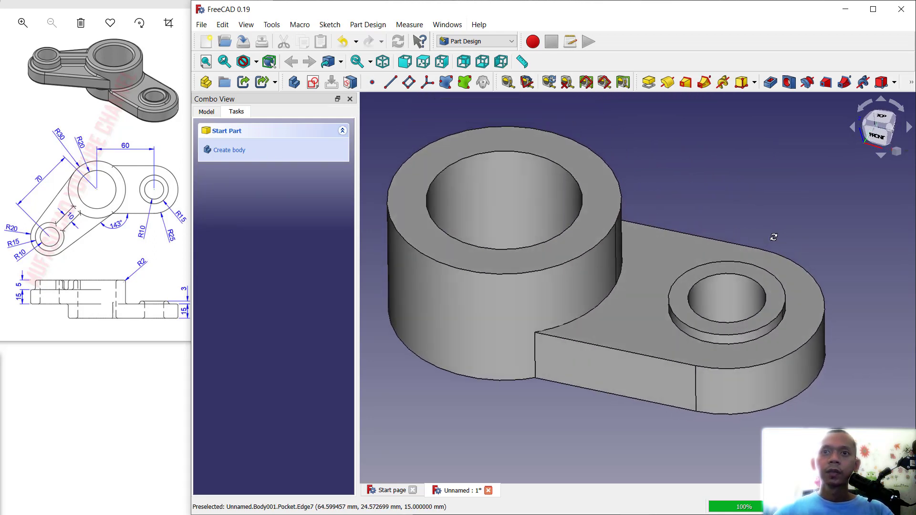
- Create Body002 and sketch on the part's flat top face using 'Make independent copy'
middle_click_drag(703, 247, 782, 240)
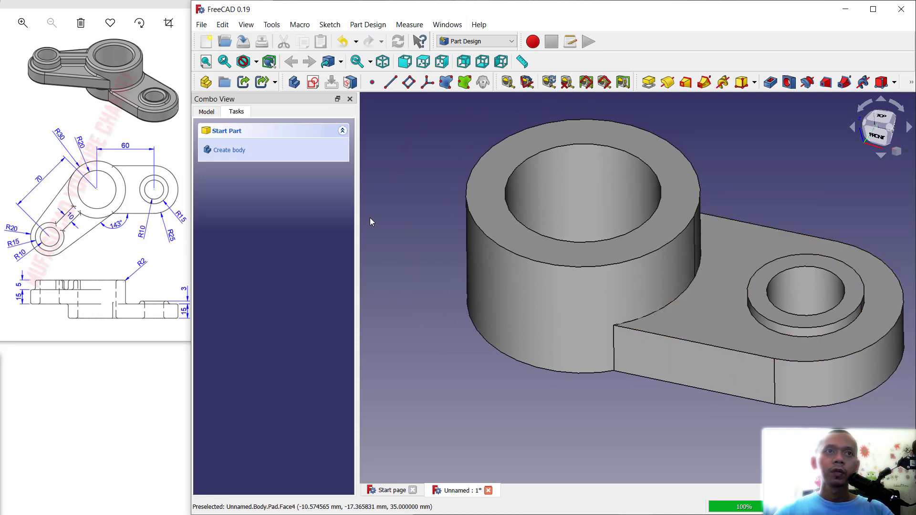
left_click(229, 152)
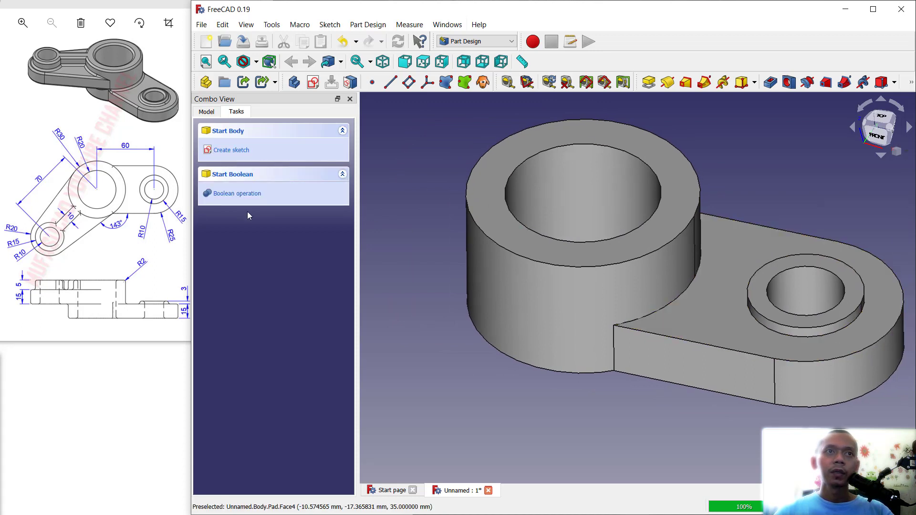
left_click(207, 113)
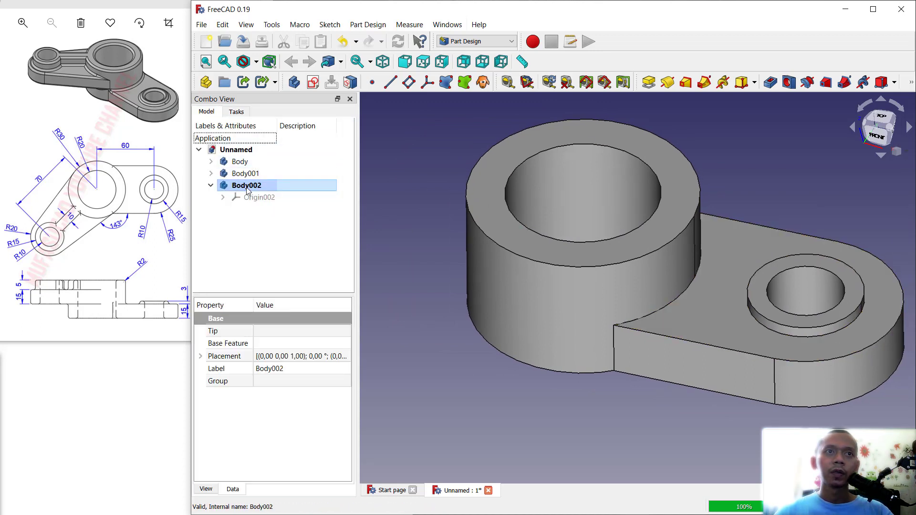
left_click(237, 112)
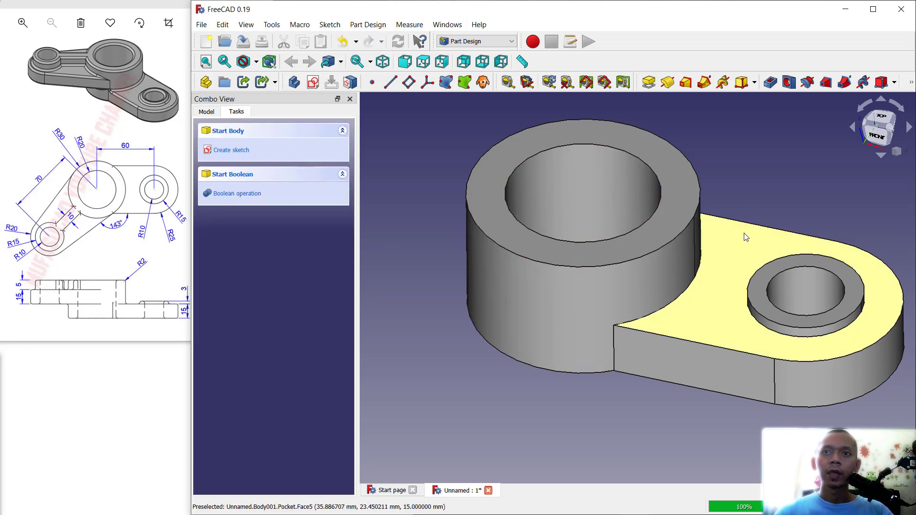
left_click(739, 261)
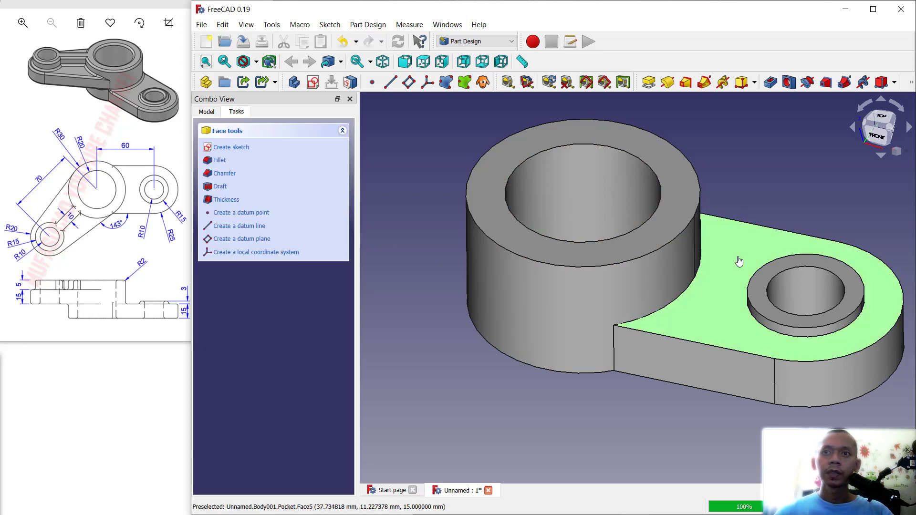
left_click(230, 147)
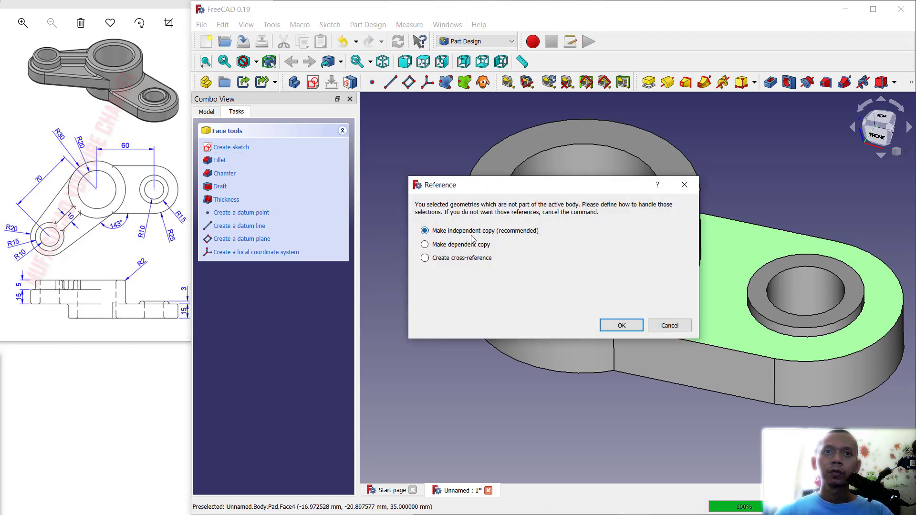
left_click(621, 326)
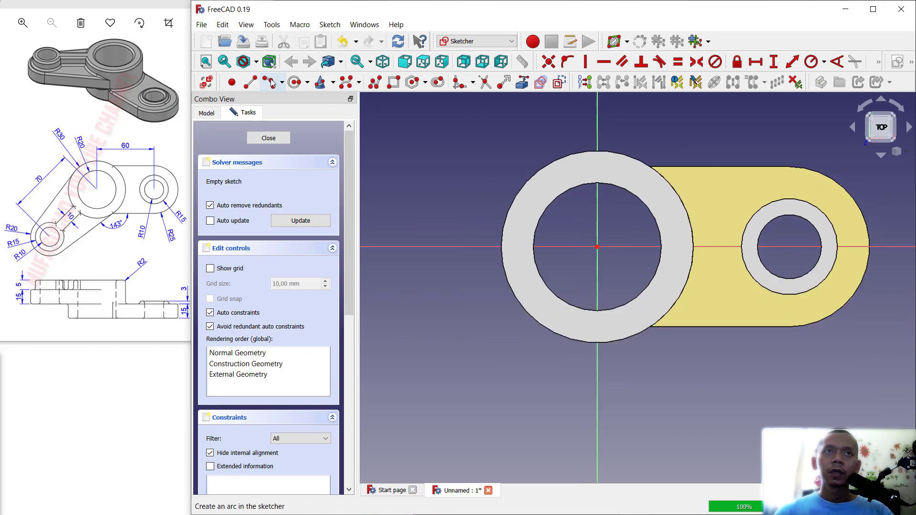
- Draw a circle on the origin and a second circle lower left, 70 mm apart centre to centre
left_click(294, 82)
left_click(597, 247)
left_click(621, 217)
left_click(437, 365)
left_click(471, 392)
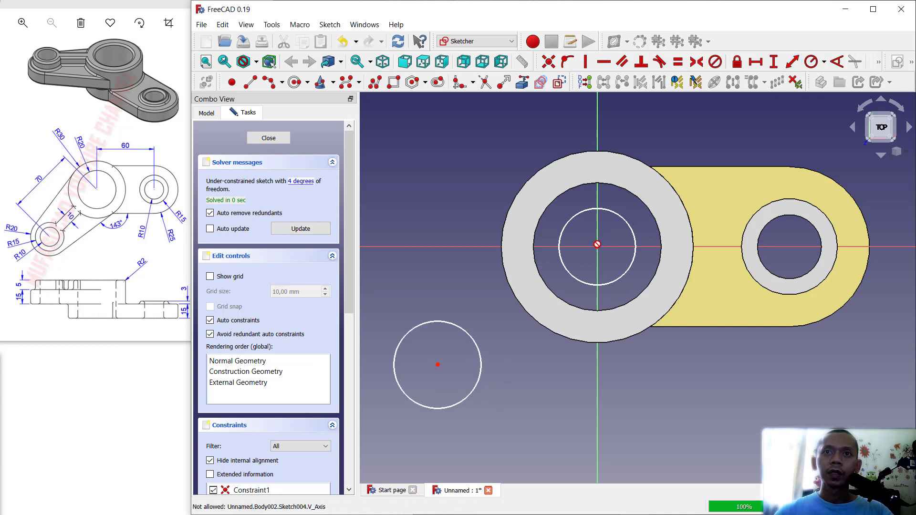
left_click(437, 365)
type("70")
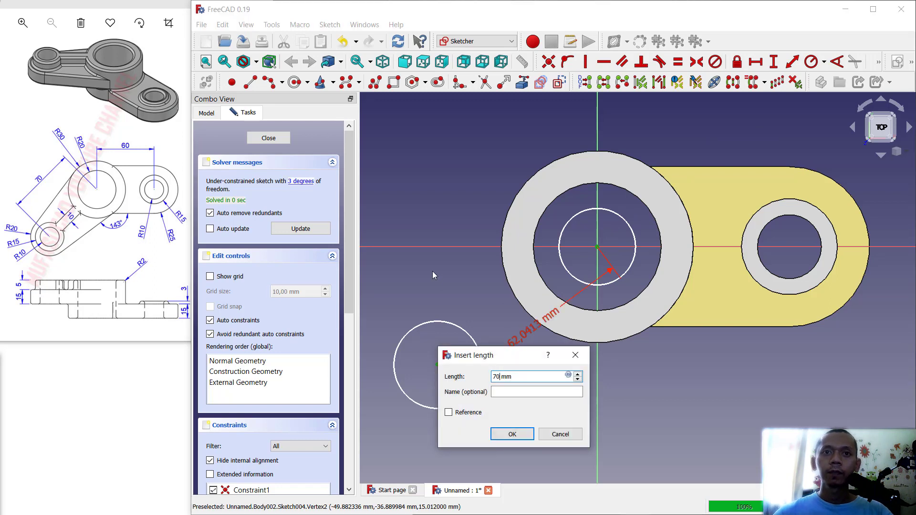
key("Return")
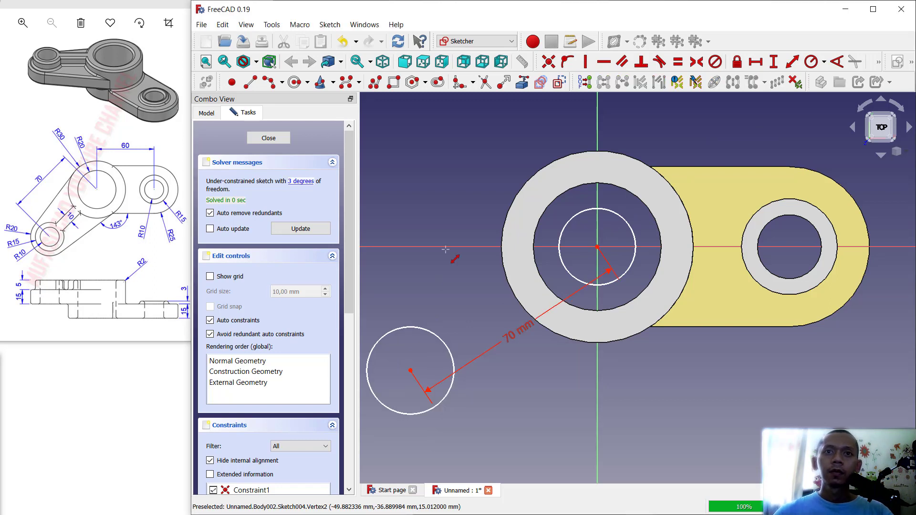
- Set the origin circle's radius to 30 mm and the small circle's radius to 20 mm
middle_click_drag(451, 265, 504, 225)
left_click(811, 62)
left_click(684, 231)
type("30")
key("Return")
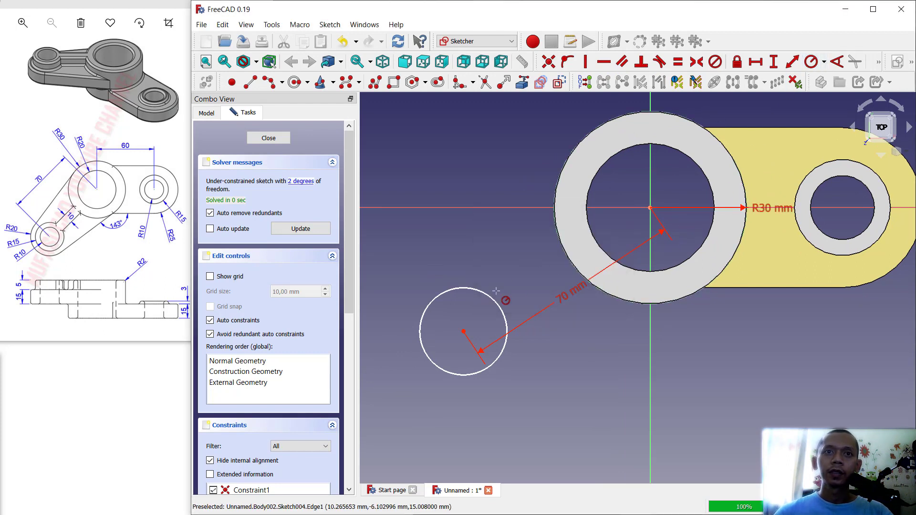
left_click(500, 306)
type("20")
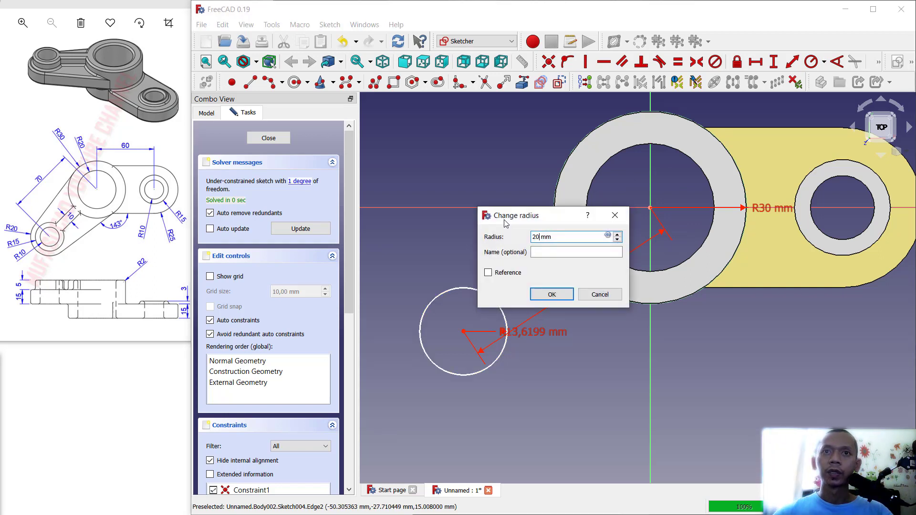
key("Return")
scroll(504, 221, "down", 1)
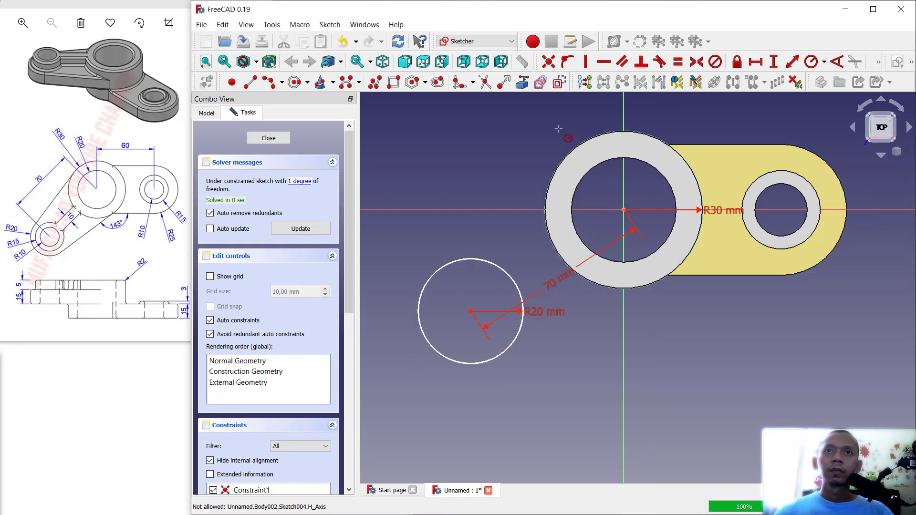
left_click(250, 82)
- Draw two rough lines running from either side of the small circle to the big circle
left_click(387, 335)
left_click(573, 129)
left_click(443, 425)
left_click(713, 323)
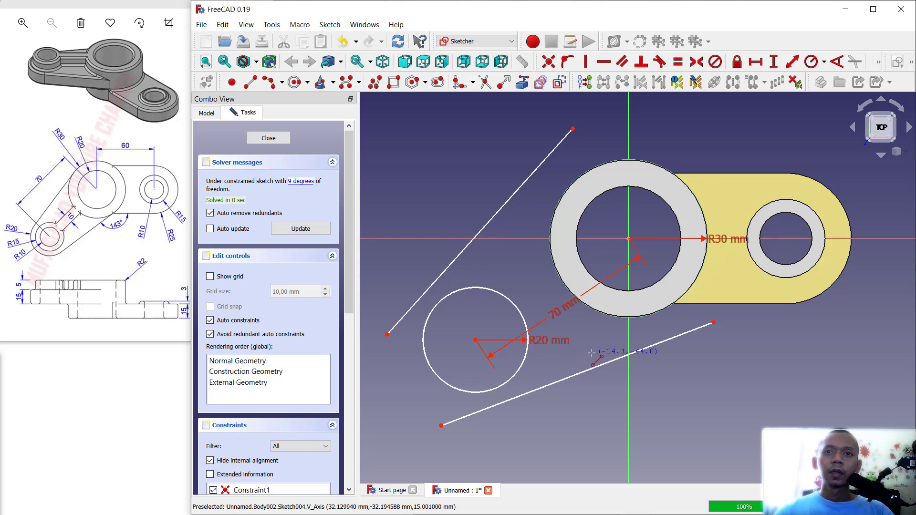
- Make both lines tangent to the R30 and R20 circles
left_click(661, 62)
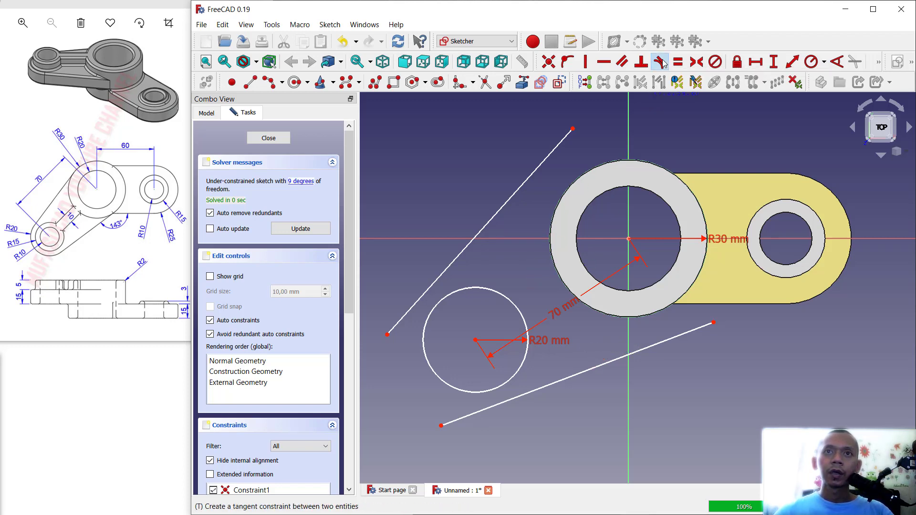
left_click(566, 136)
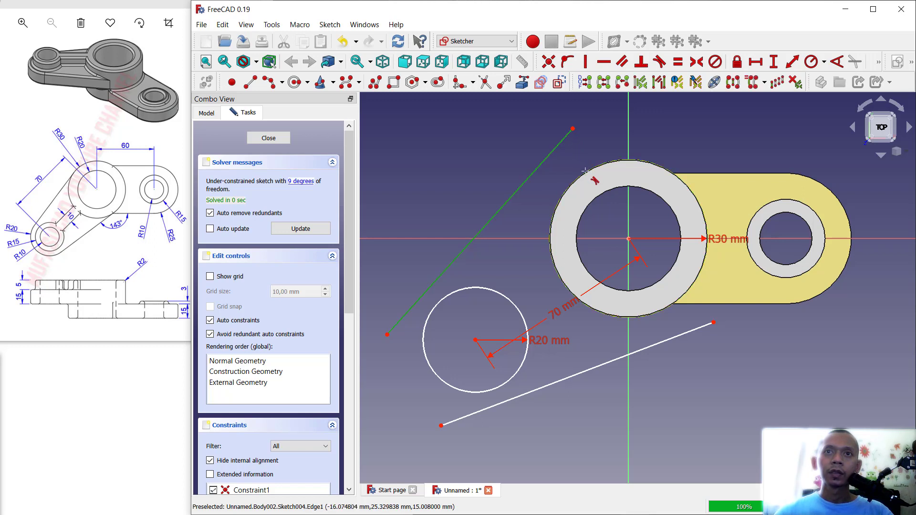
left_click(585, 170)
left_click(468, 271)
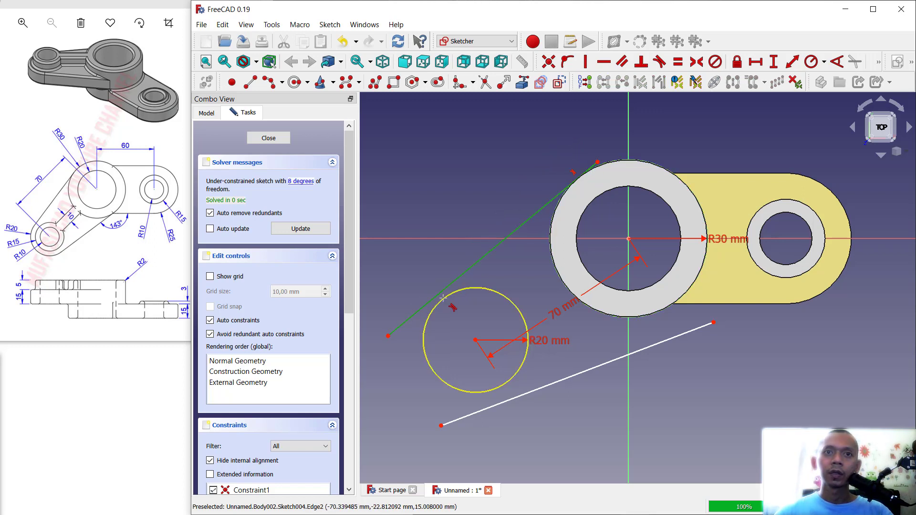
left_click(443, 297)
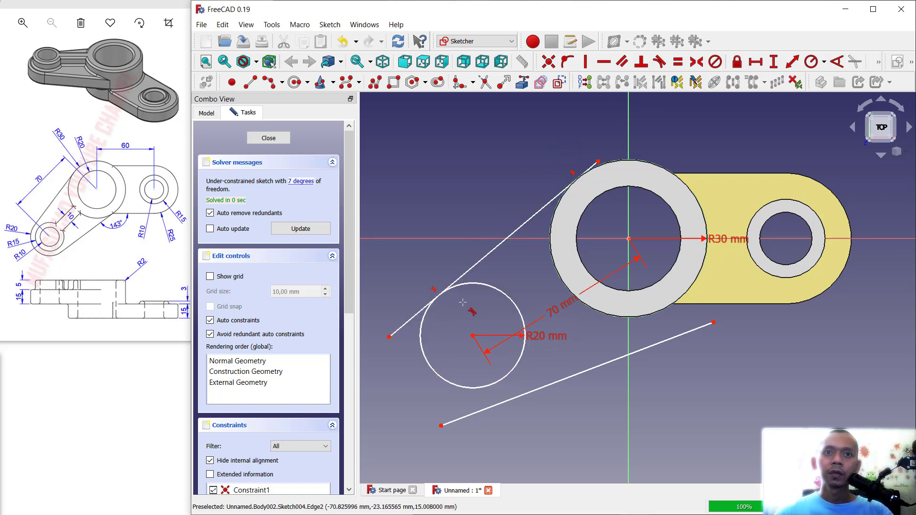
left_click(541, 386)
left_click(514, 368)
left_click(692, 327)
left_click(669, 307)
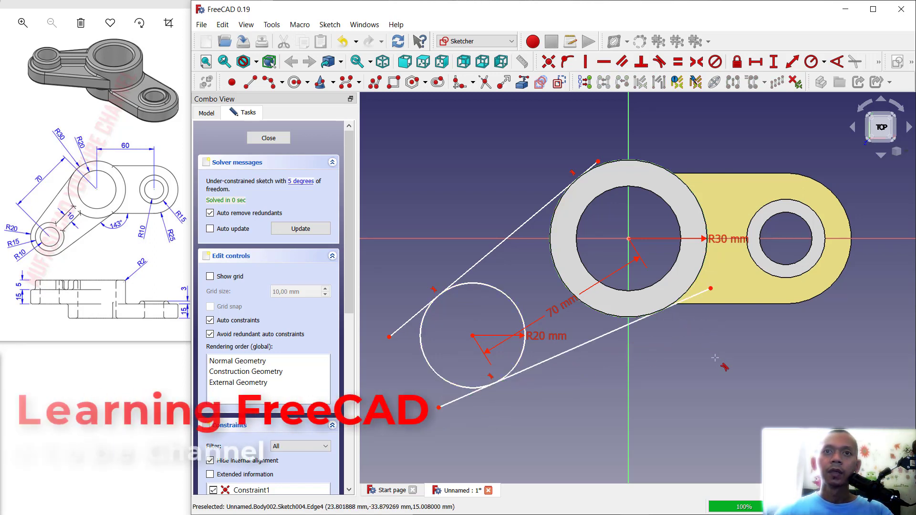
- Add a horizontal reference line and angle the lower tangent line at 37°
left_click(250, 82)
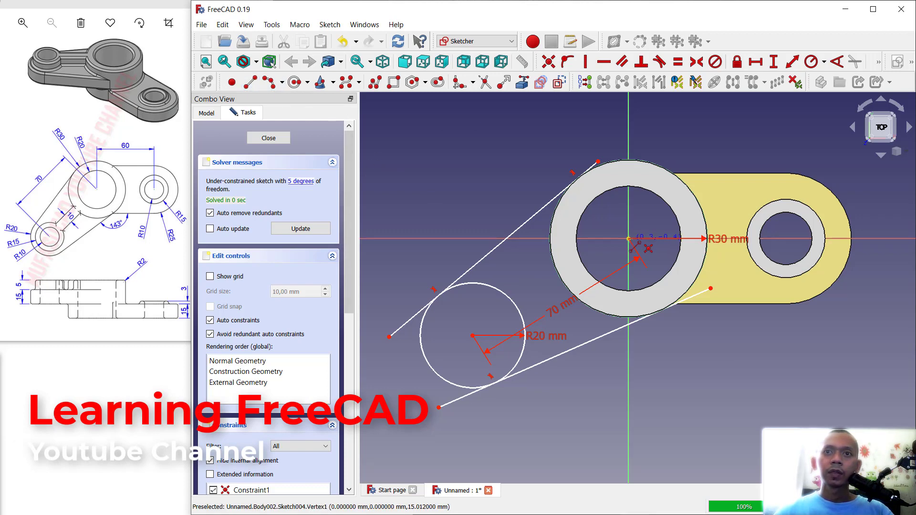
left_click(873, 239)
middle_click_drag(857, 292, 827, 285)
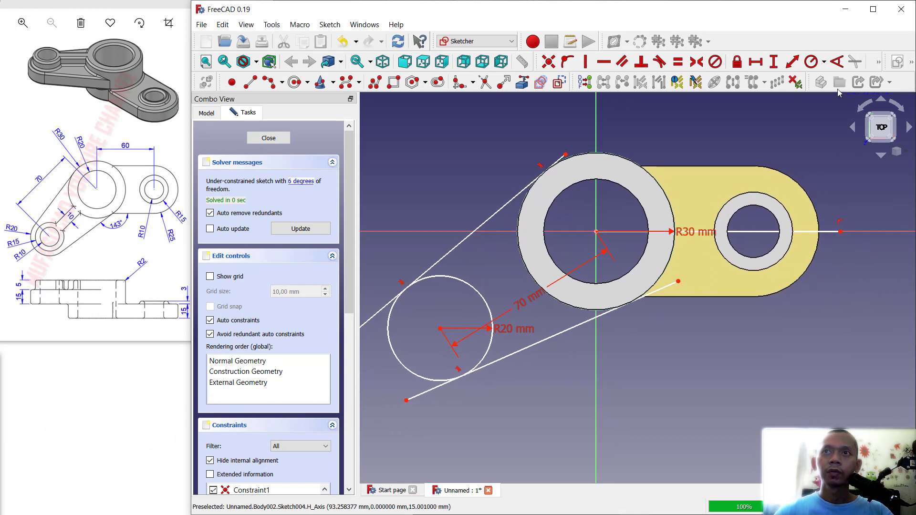
left_click(838, 62)
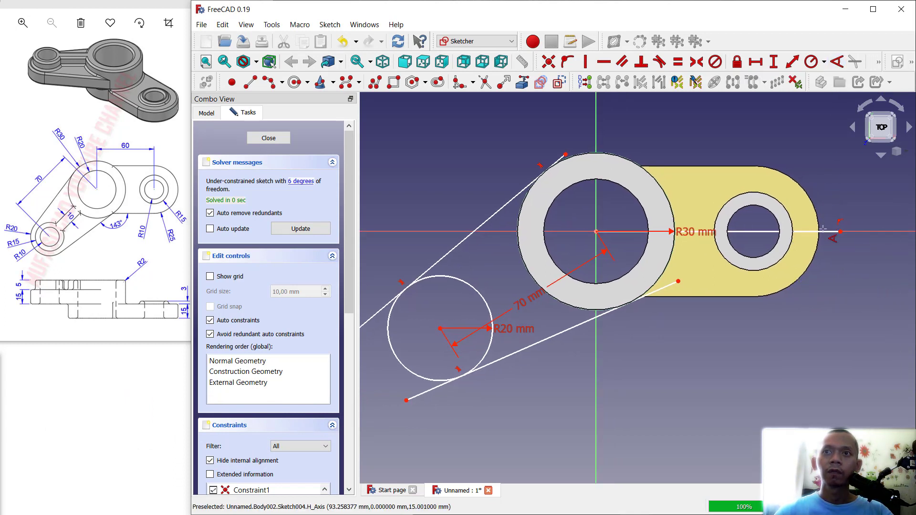
left_click(598, 319)
type("3")
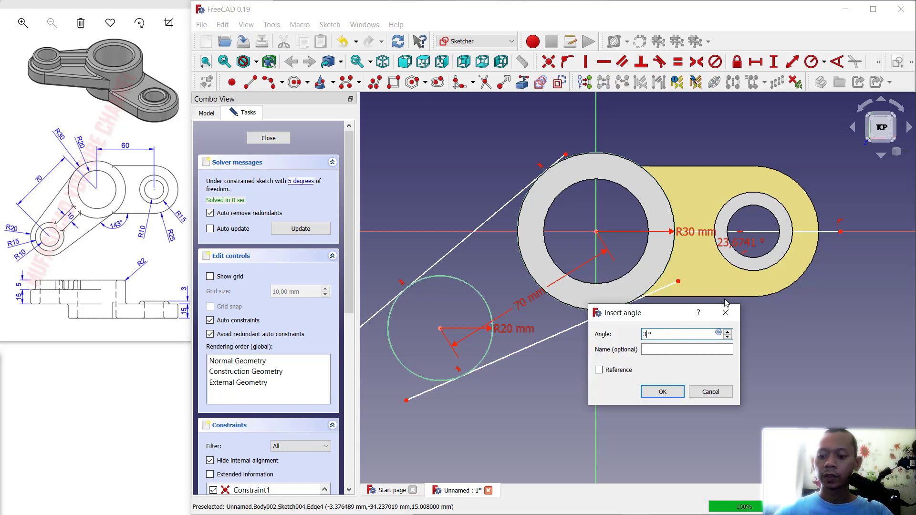
type("7")
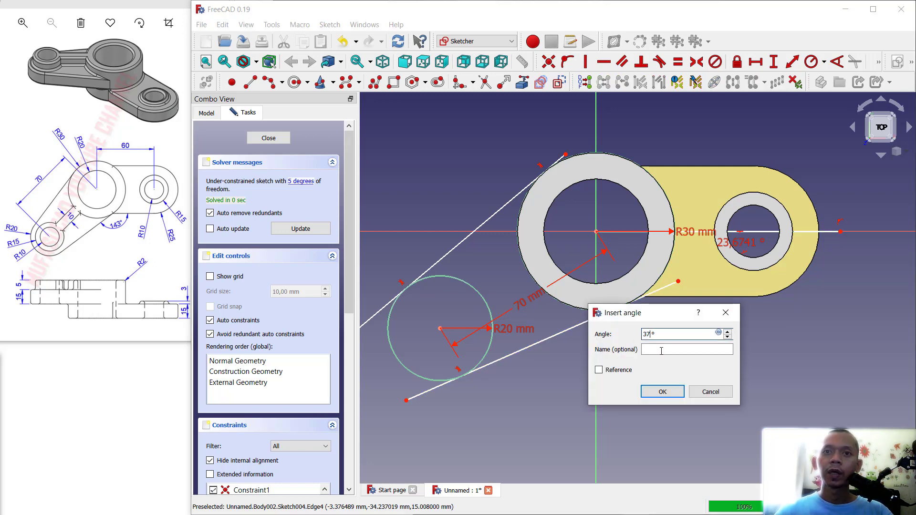
left_click(663, 391)
middle_click_drag(623, 356, 648, 315)
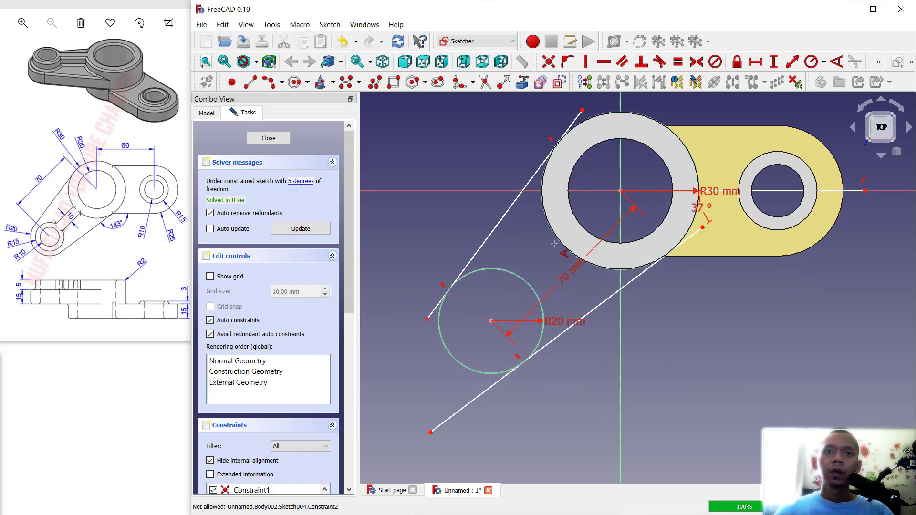
middle_click_drag(555, 246, 549, 264)
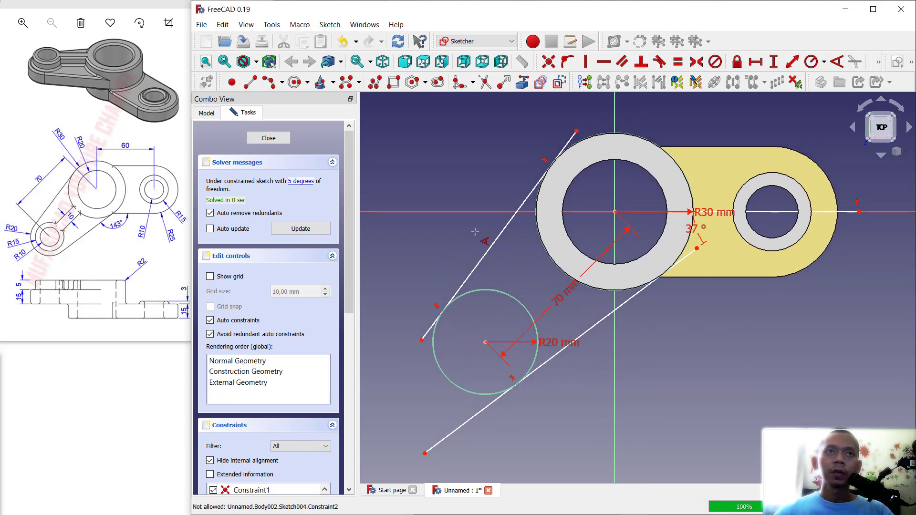
- Trim the tangent lines' overhangs and both circles' inner arcs, then close the sketch
left_click(485, 83)
left_click(564, 147)
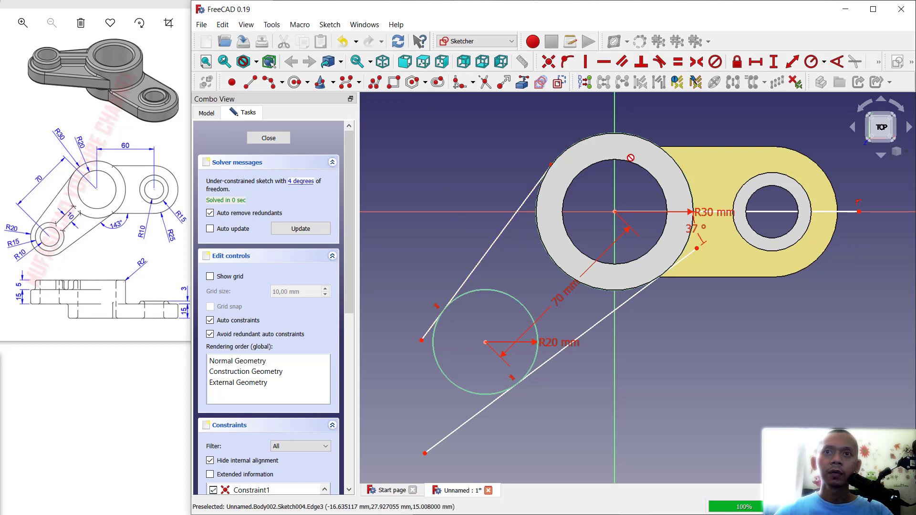
left_click(688, 260)
left_click(497, 400)
left_click(427, 333)
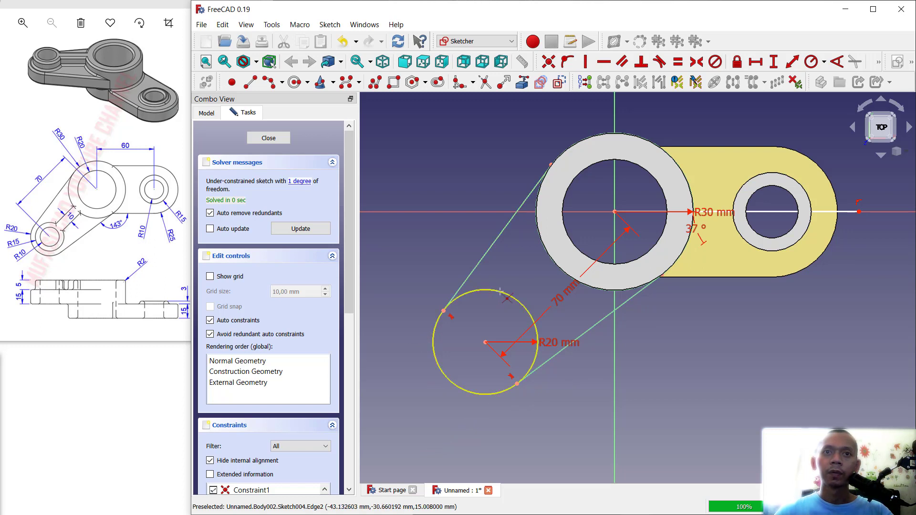
left_click(501, 297)
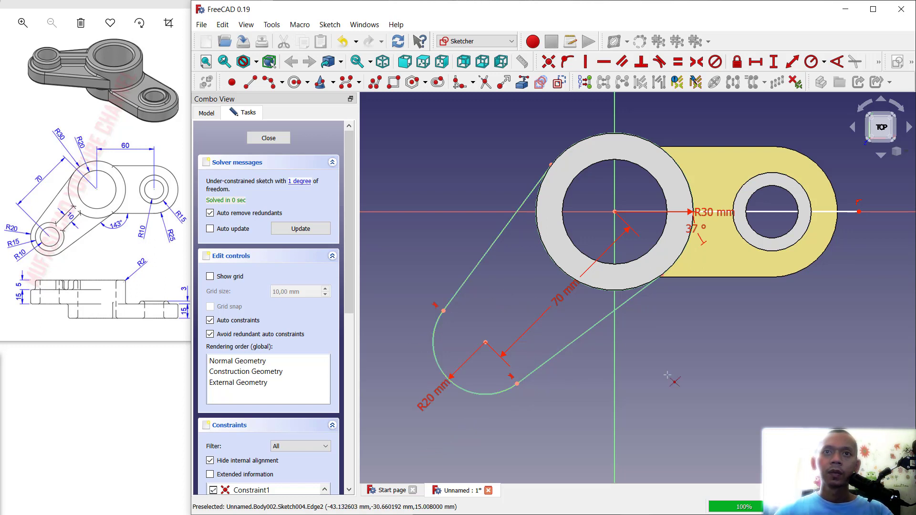
left_click(634, 135)
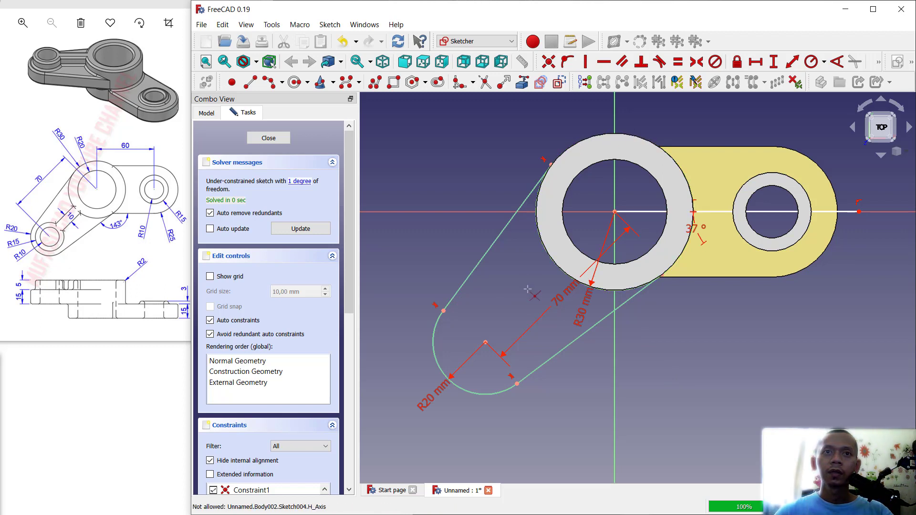
left_click(268, 137)
- Cancel the pad and reopen Sketch004 for editing from the model tree
middle_click_drag(549, 233, 520, 264)
left_click(219, 161)
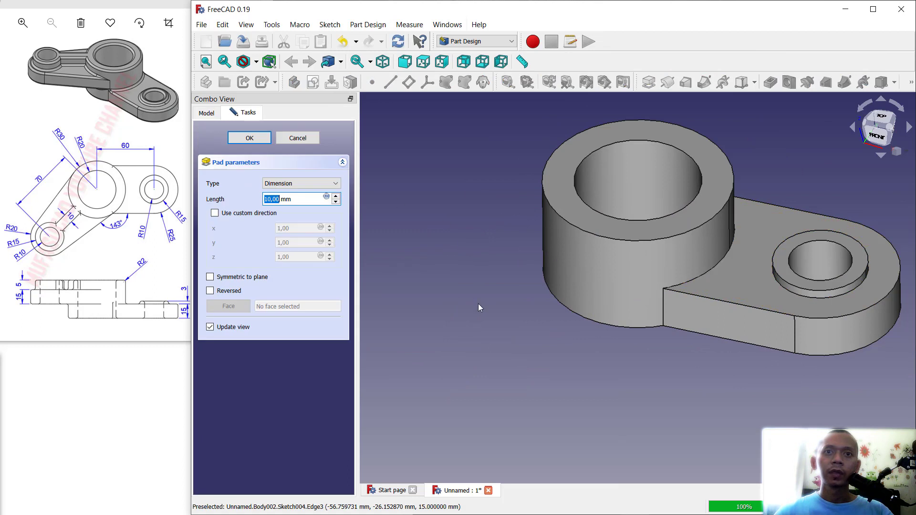
left_click(303, 140)
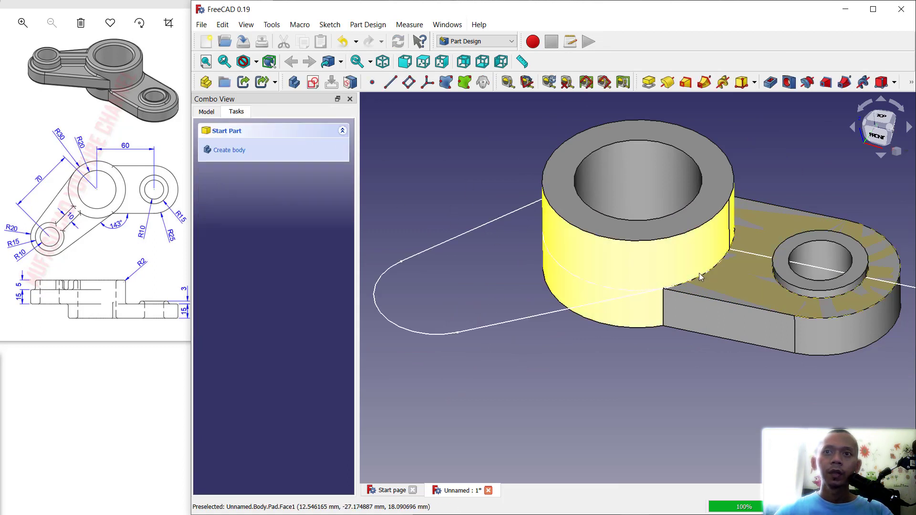
left_click(207, 111)
left_click(260, 221)
right_click(262, 222)
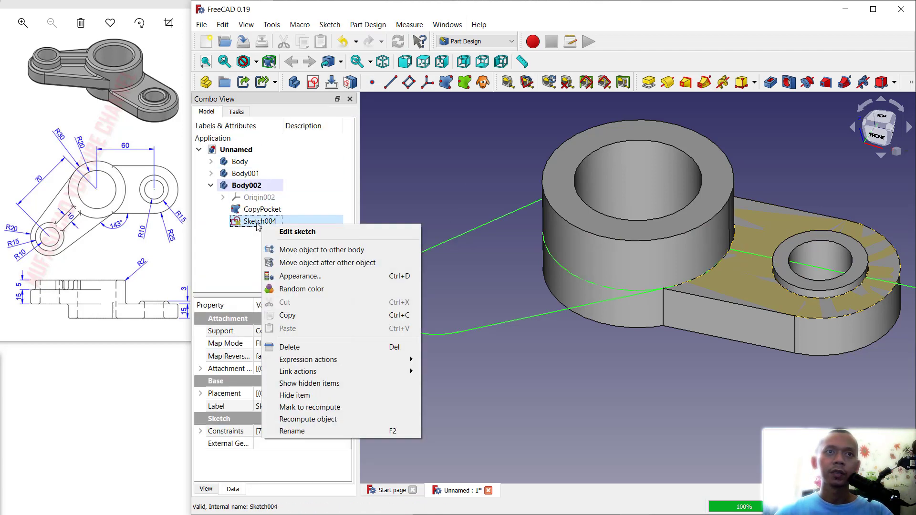
left_click(299, 232)
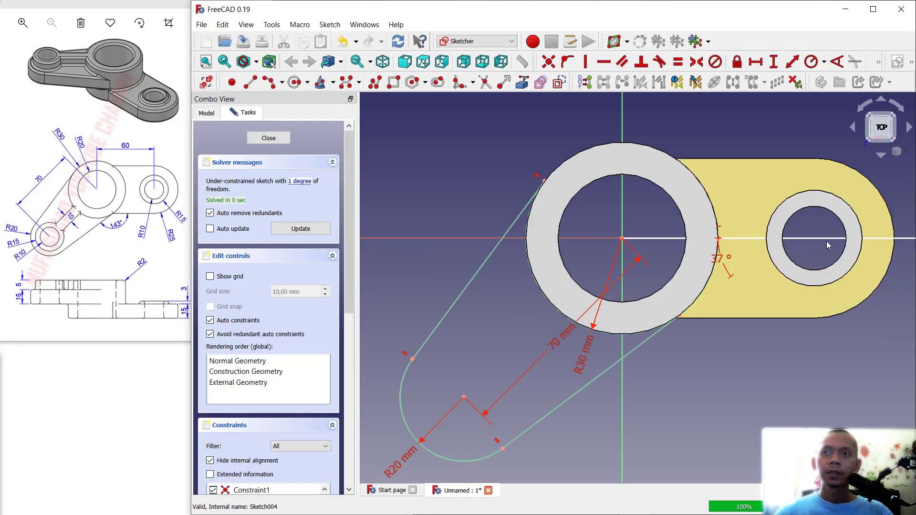
- Delete the horizontal reference line with its 37° angle, trim the leftover R30 arc, and close
left_click(754, 238)
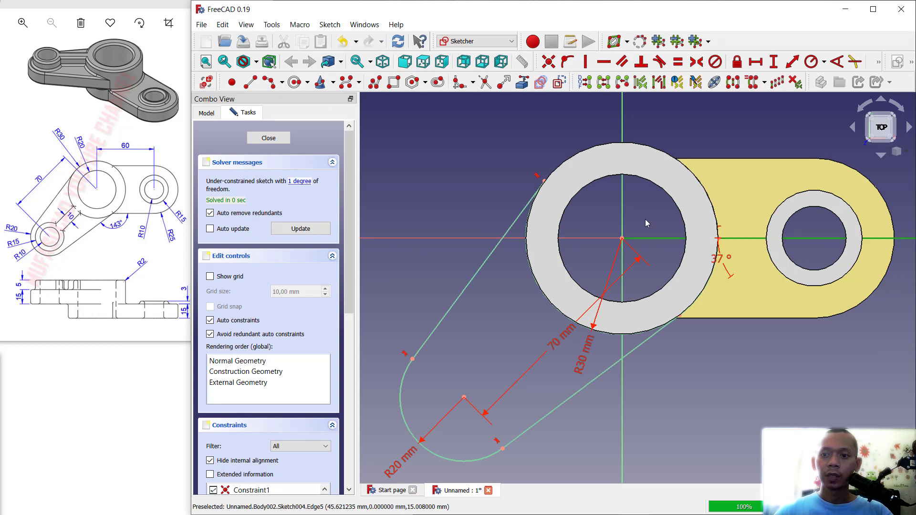
key("Delete")
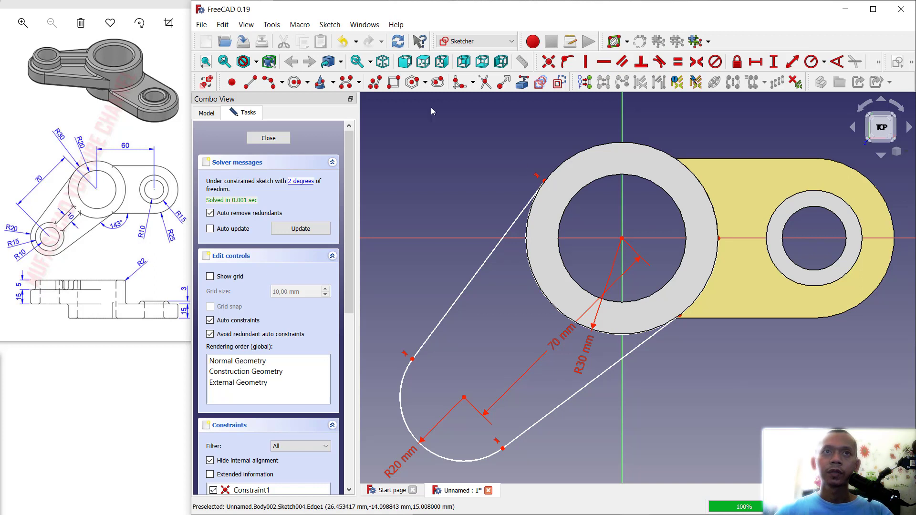
left_click(486, 82)
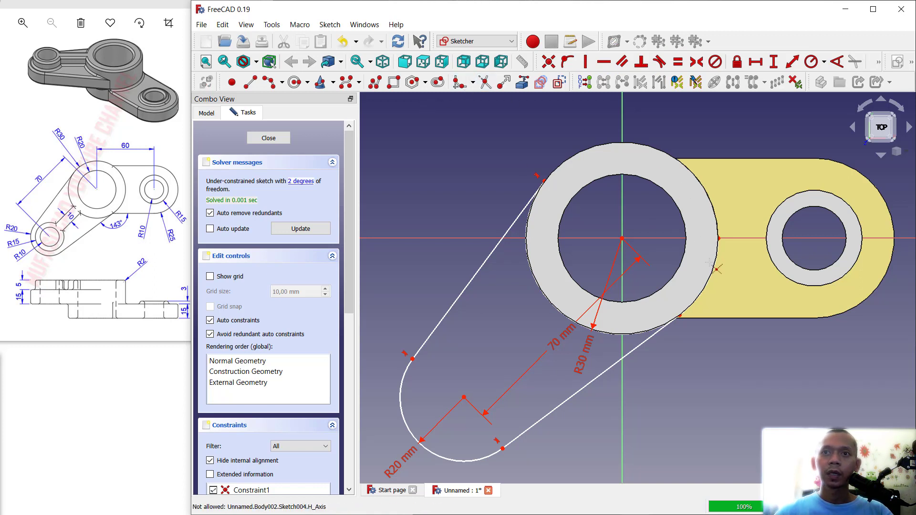
left_click(720, 275)
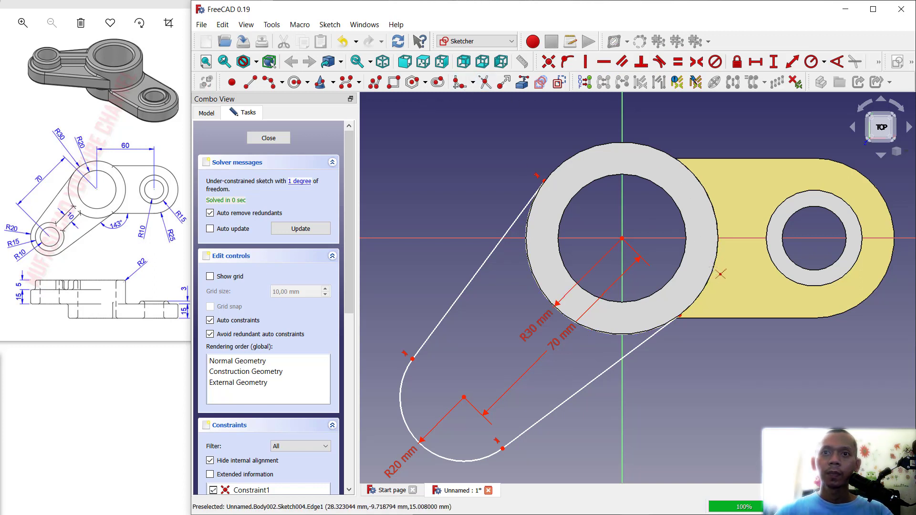
left_click(275, 139)
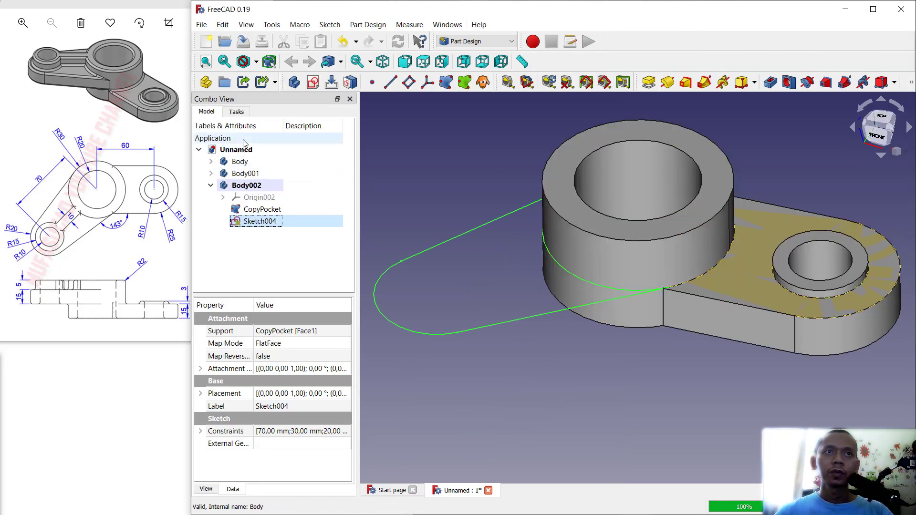
- Pad the arm sketch 15 mm and start a new sketch on the arm's top face
left_click(237, 112)
left_click(218, 163)
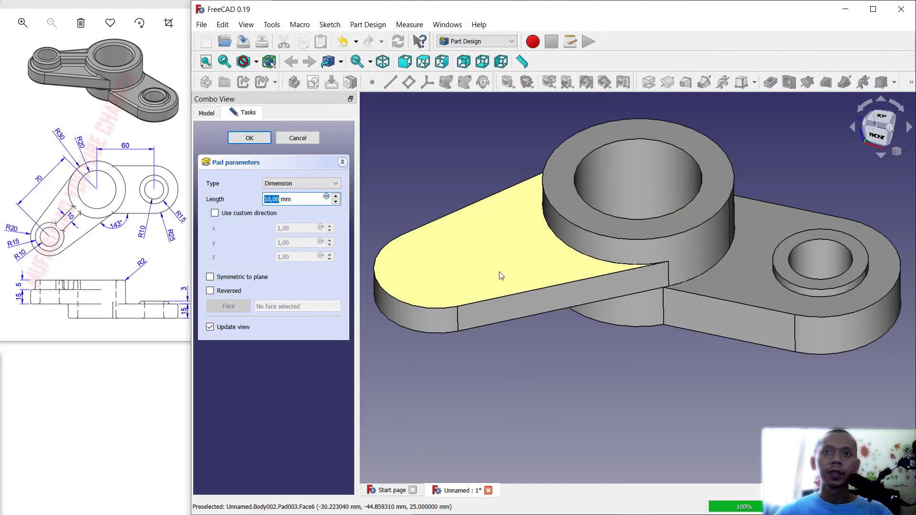
type("15")
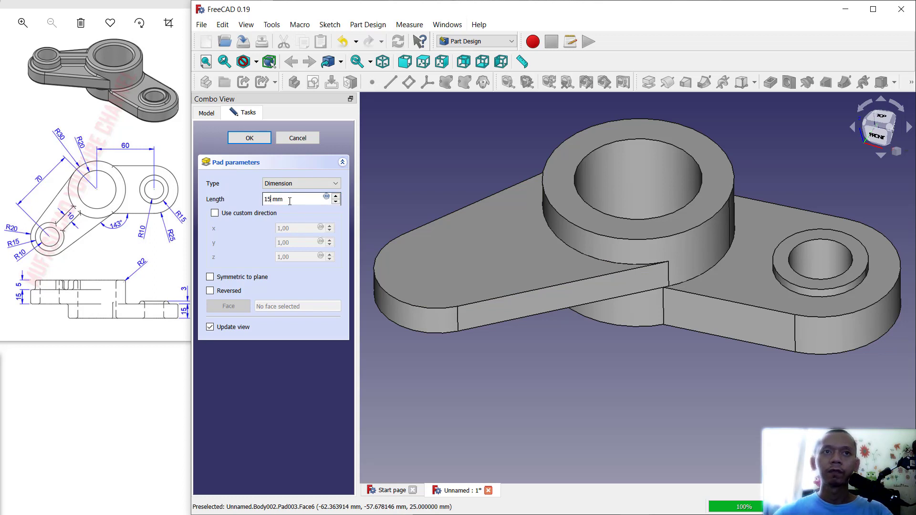
key("Return")
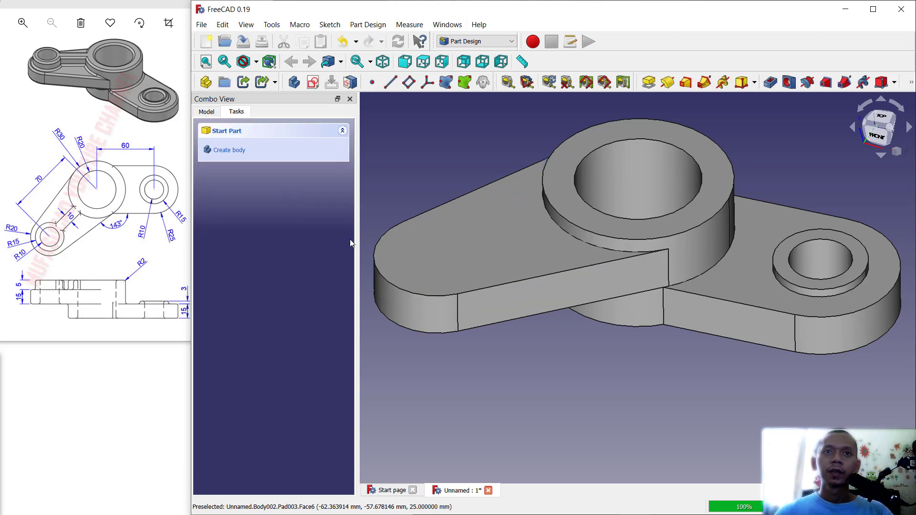
left_click(451, 252)
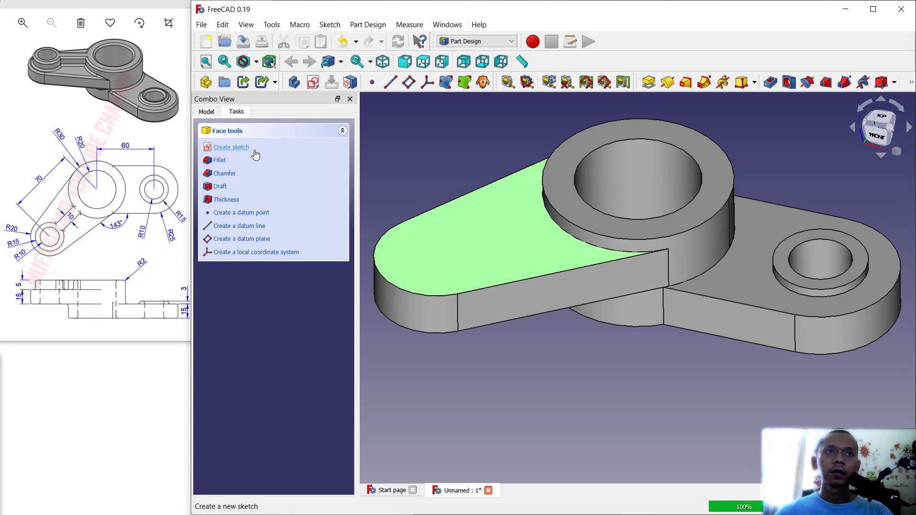
left_click(241, 151)
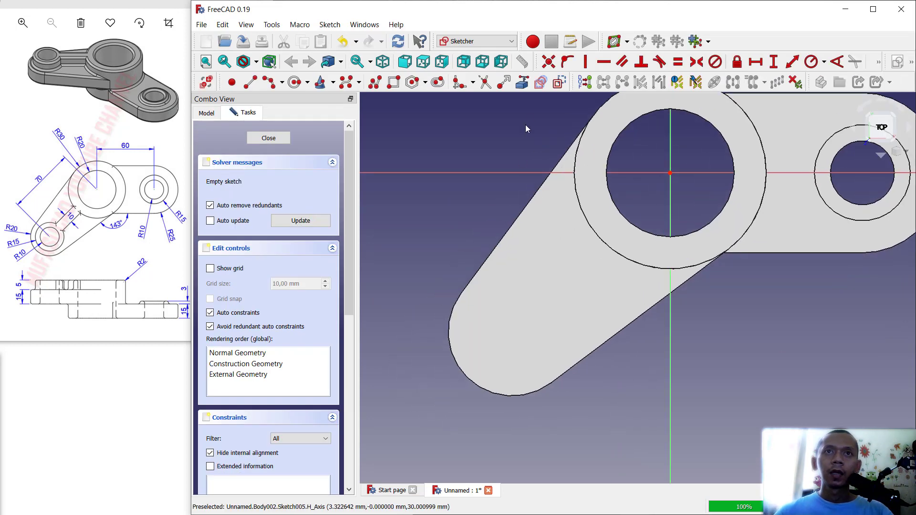
- Link the arm's rounded end arc as external geometry and draw a circle at its centre
left_click(523, 83)
left_click(454, 306)
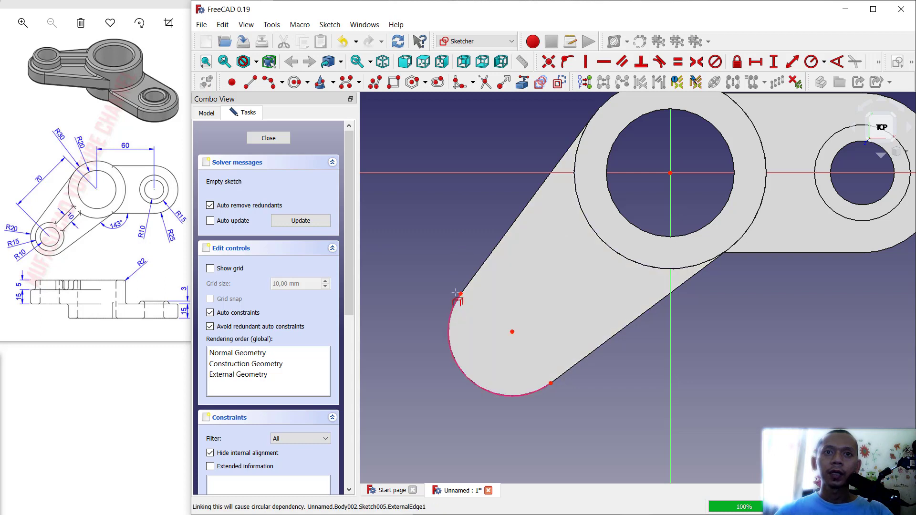
left_click(296, 82)
left_click(513, 331)
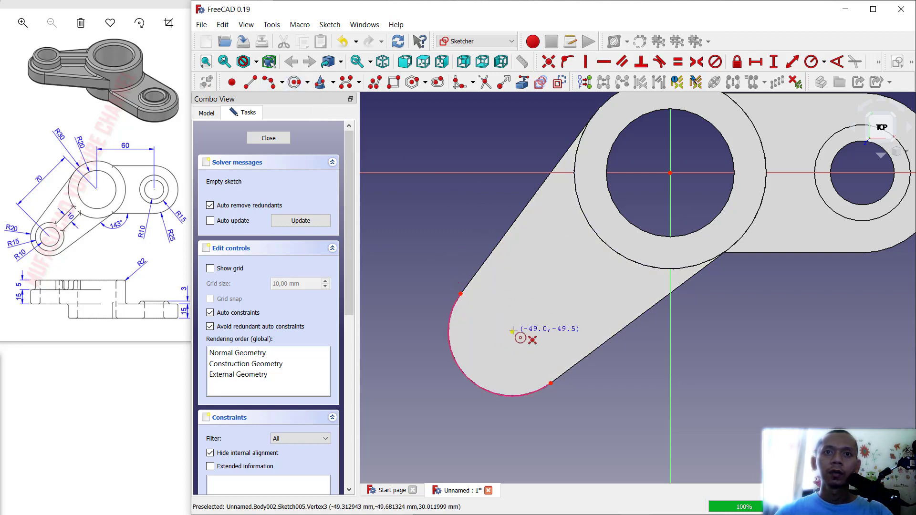
left_click(548, 295)
- Constrain the new circle's radius to 15 mm
left_click(812, 62)
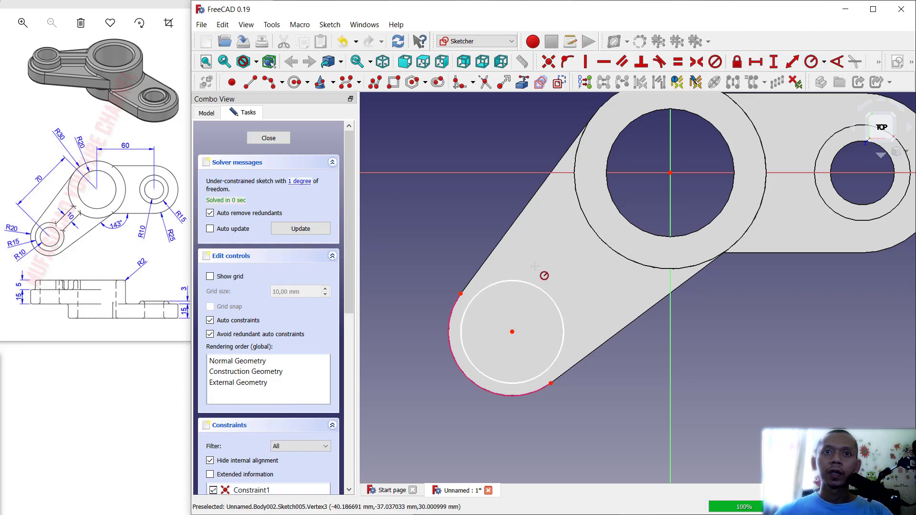
left_click(532, 285)
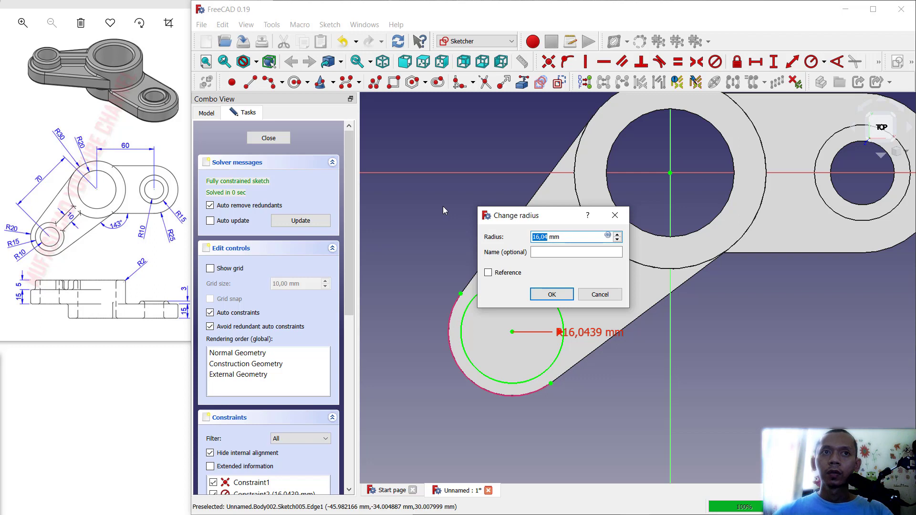
type("15")
key("Return")
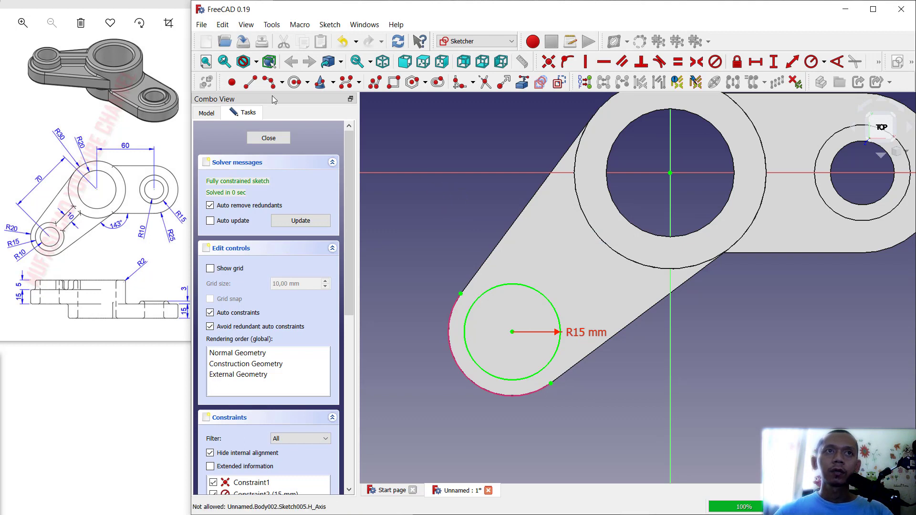
left_click(250, 83)
left_click(671, 173)
- Draw a centre line to the small circle's centre and a second line beside it
left_click(512, 333)
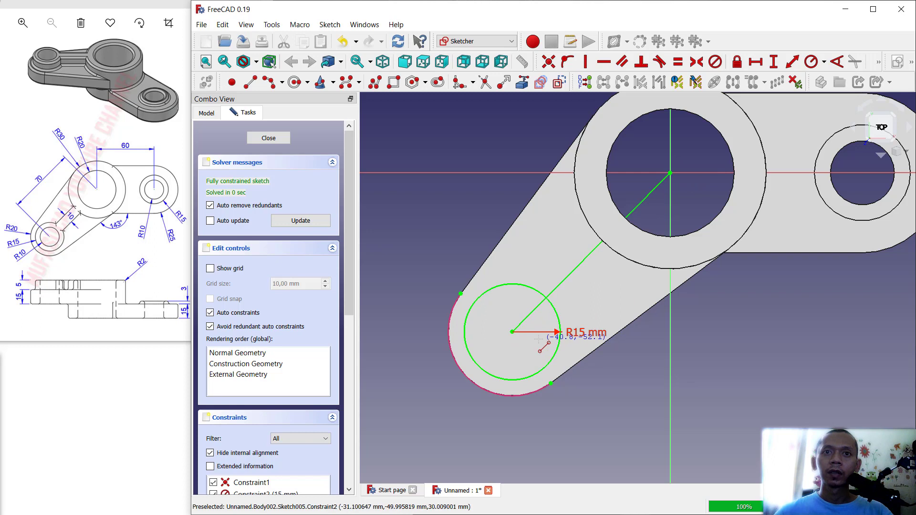
left_click(666, 206)
left_click(632, 186)
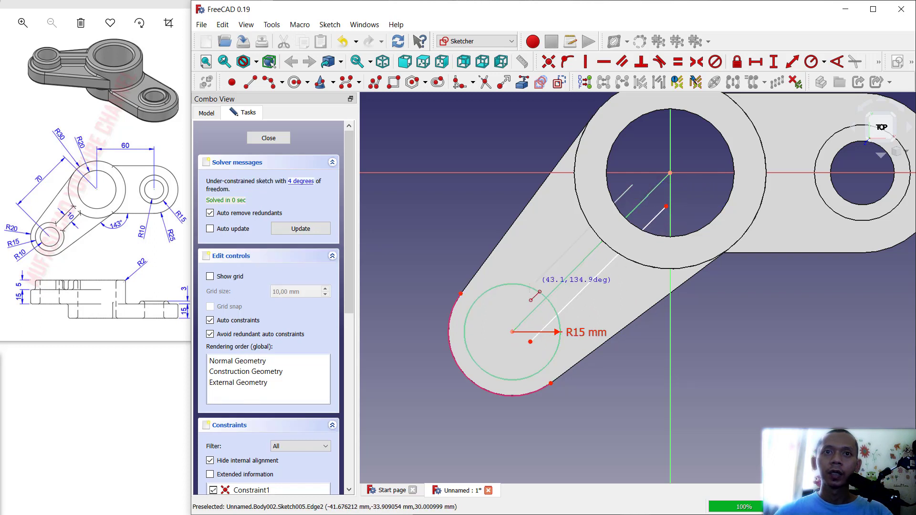
left_click(504, 311)
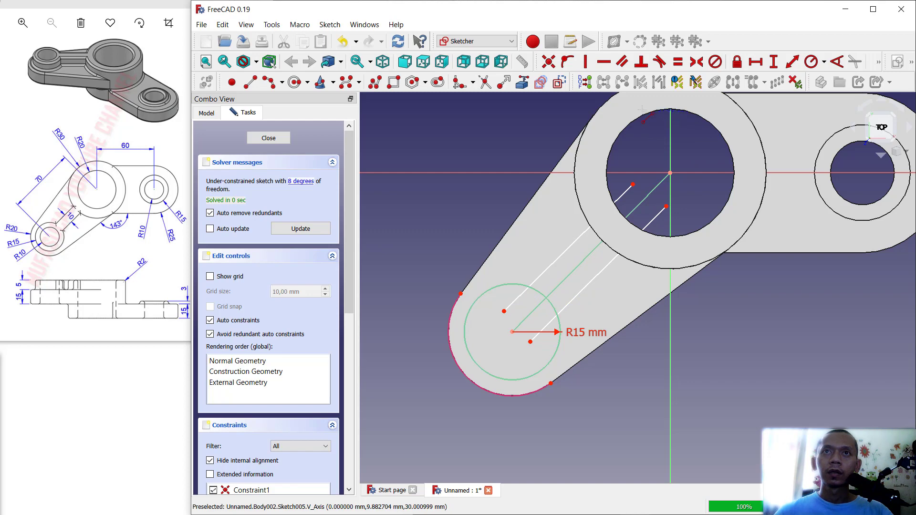
- Constrain the second line's endpoints 5 mm from the centre line
left_click(793, 62)
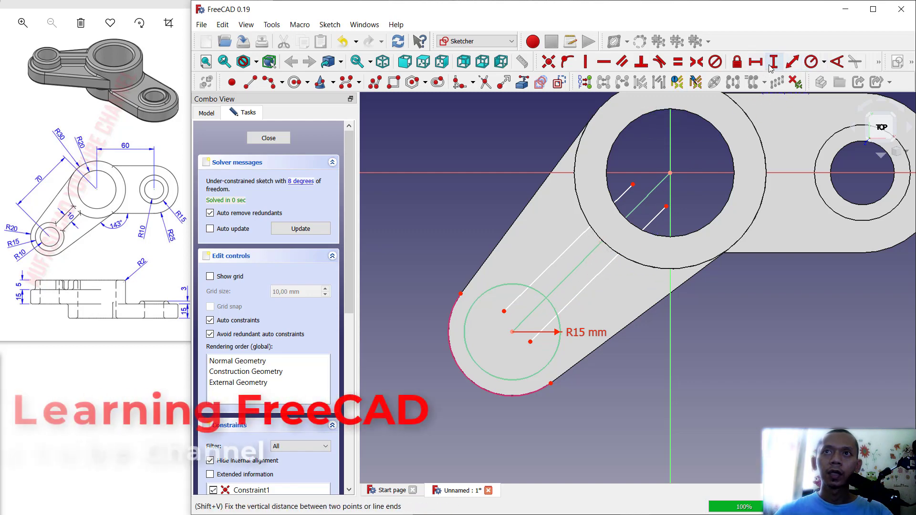
left_click(634, 185)
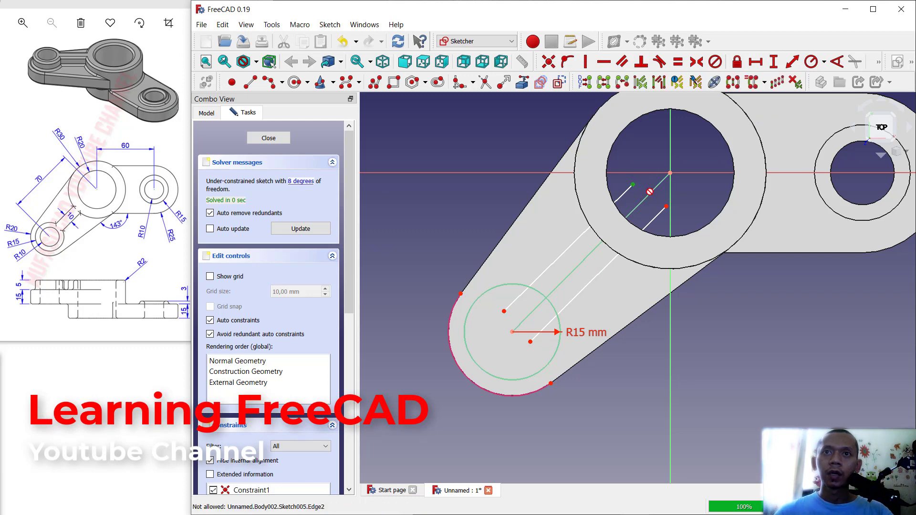
left_click(646, 173)
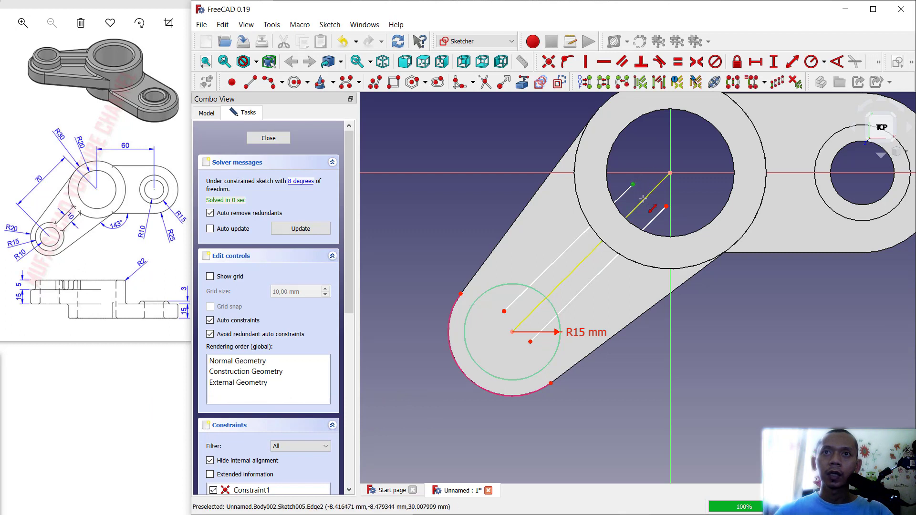
left_click(649, 195)
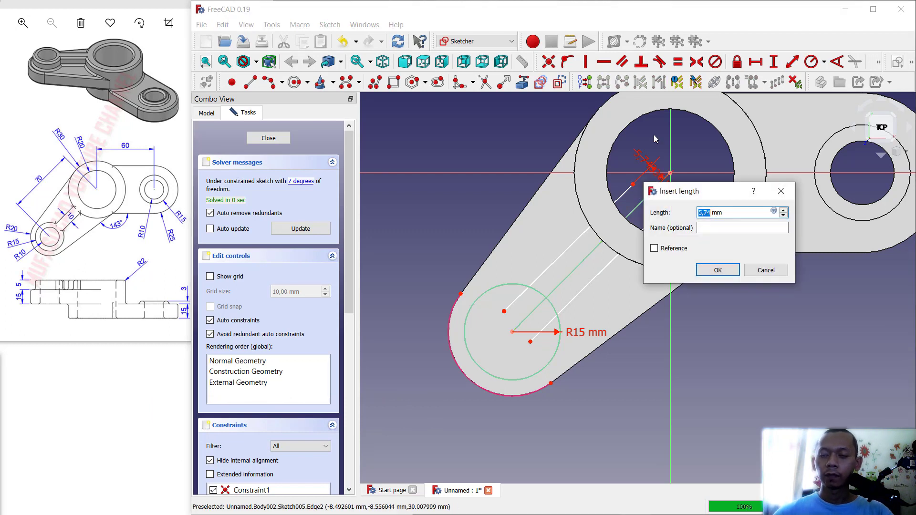
type("5")
key("Return")
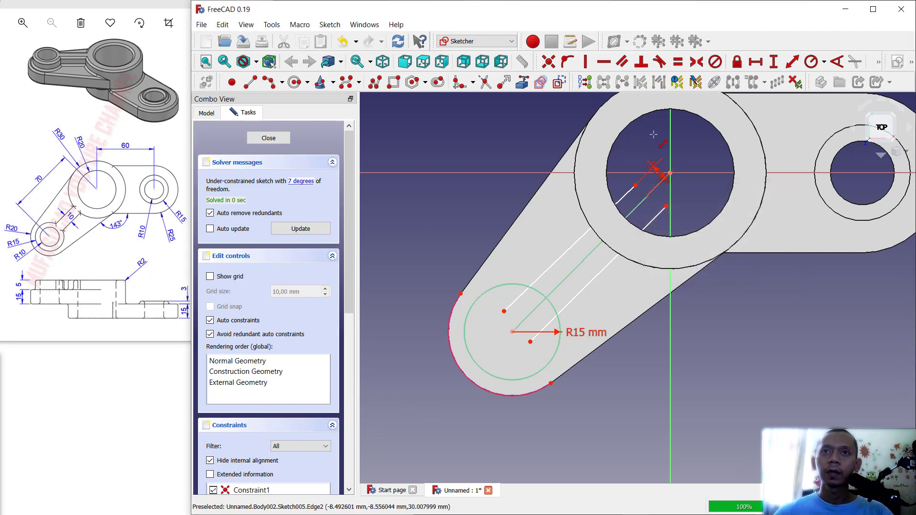
left_click(666, 206)
left_click(637, 202)
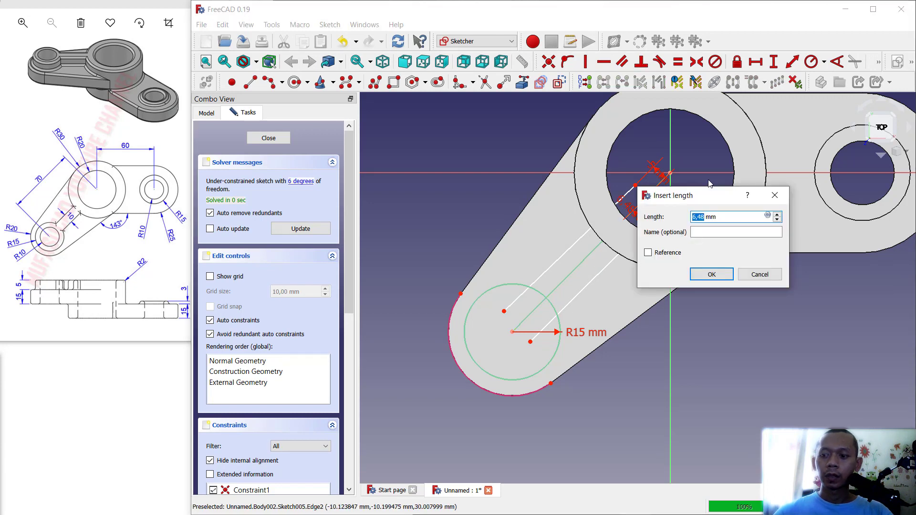
type("5")
key("Return")
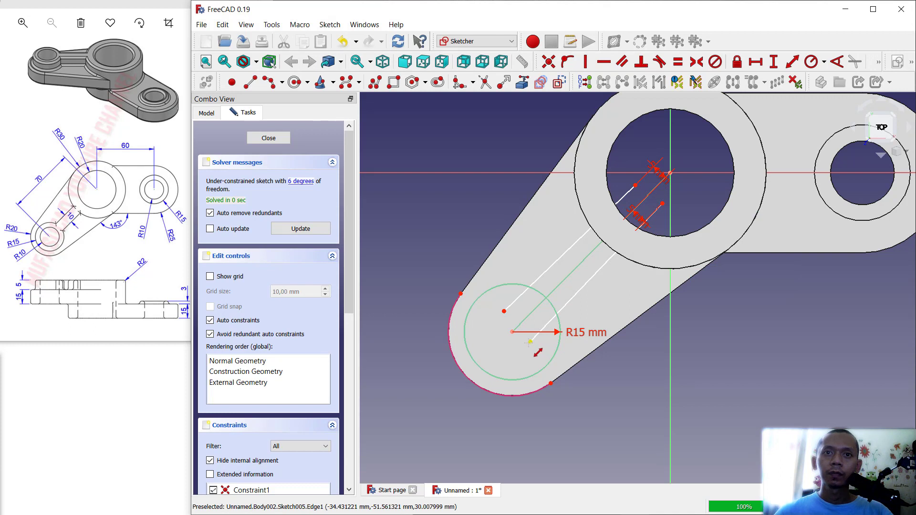
- Add two more 5 mm distance constraints, then delete the helper line
left_click(530, 342)
left_click(529, 321)
type("5")
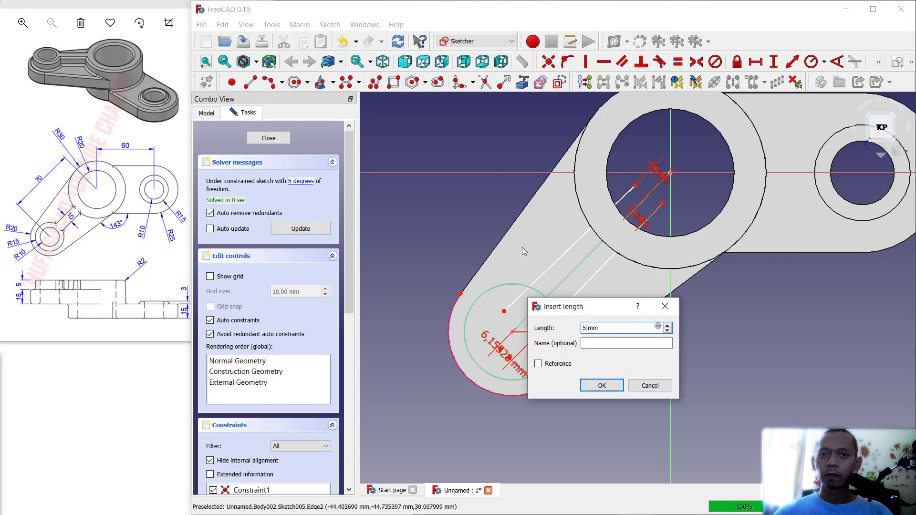
key("Return")
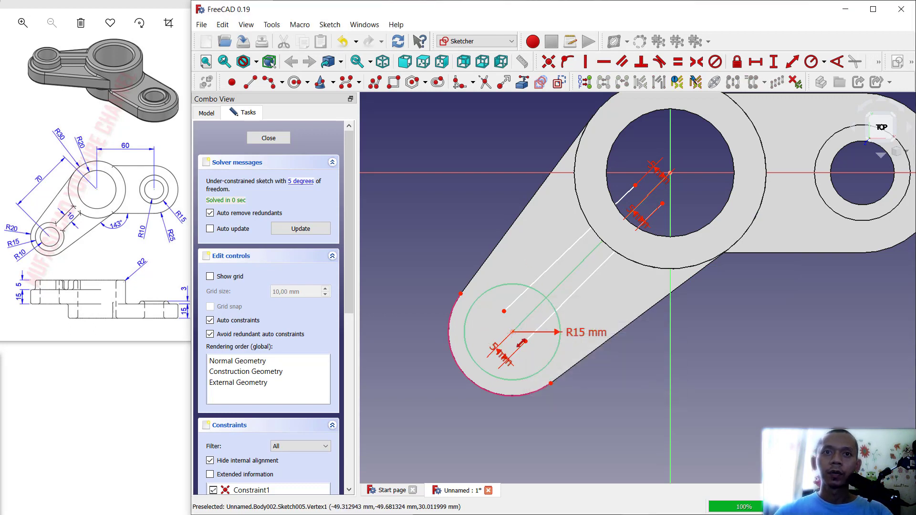
left_click(512, 331)
left_click(517, 301)
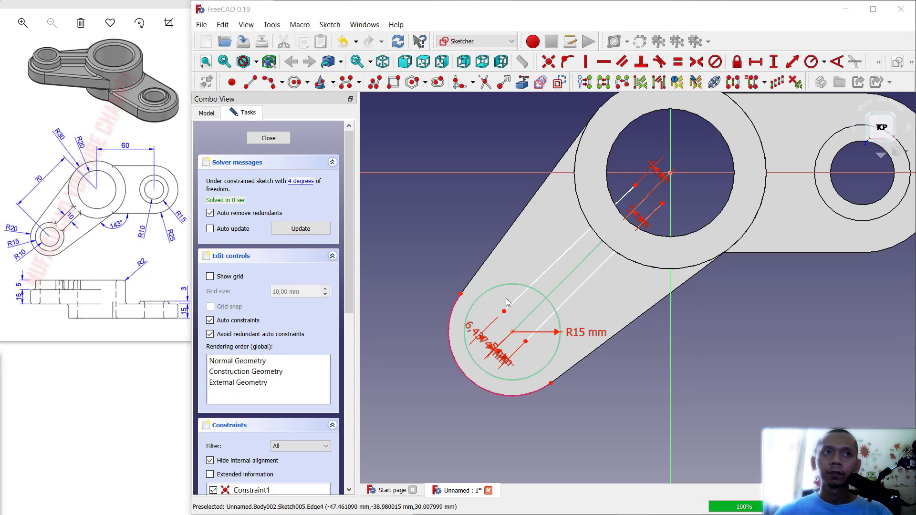
type("5")
key("Return")
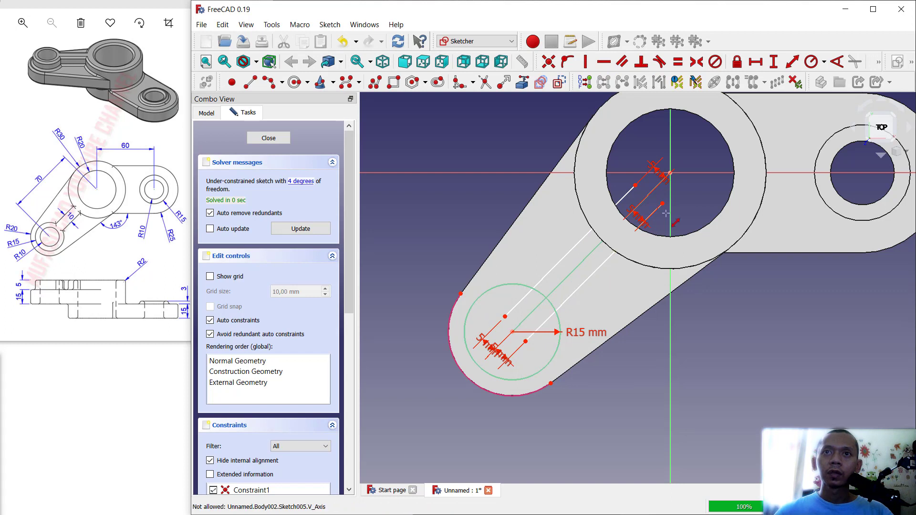
right_click(571, 272)
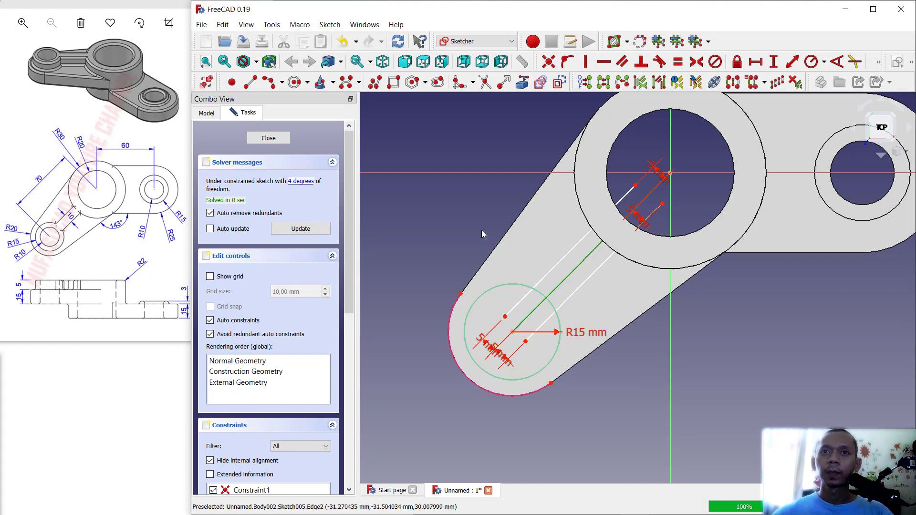
key("Delete")
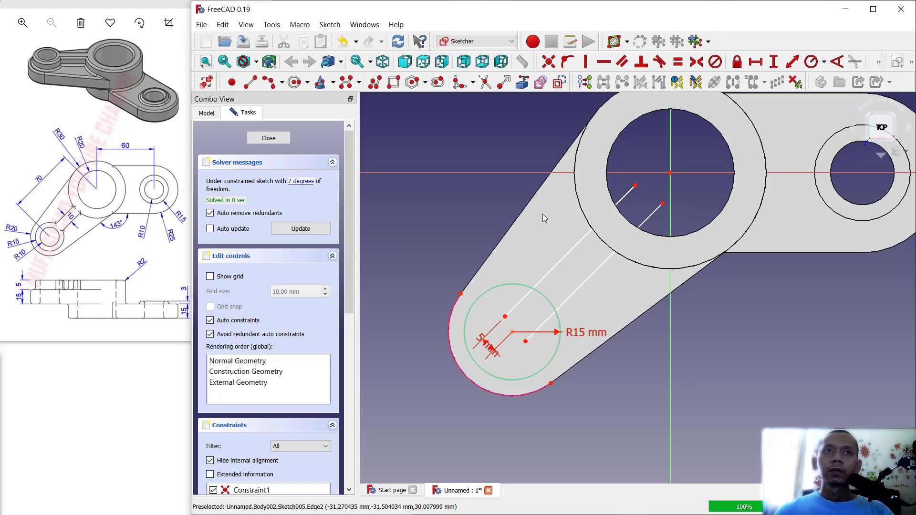
- Draw a circle on the sketch origin around the large hole with a 30 mm radius
left_click(296, 82)
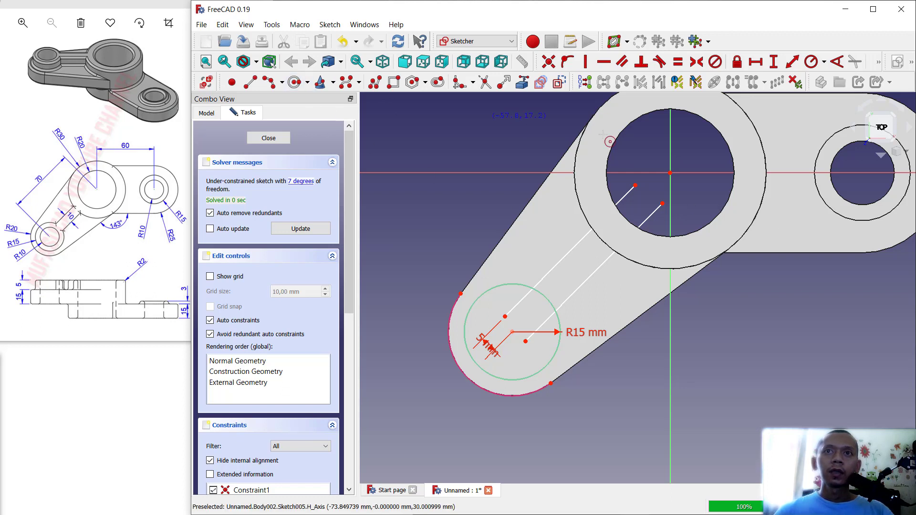
left_click(670, 173)
left_click(698, 201)
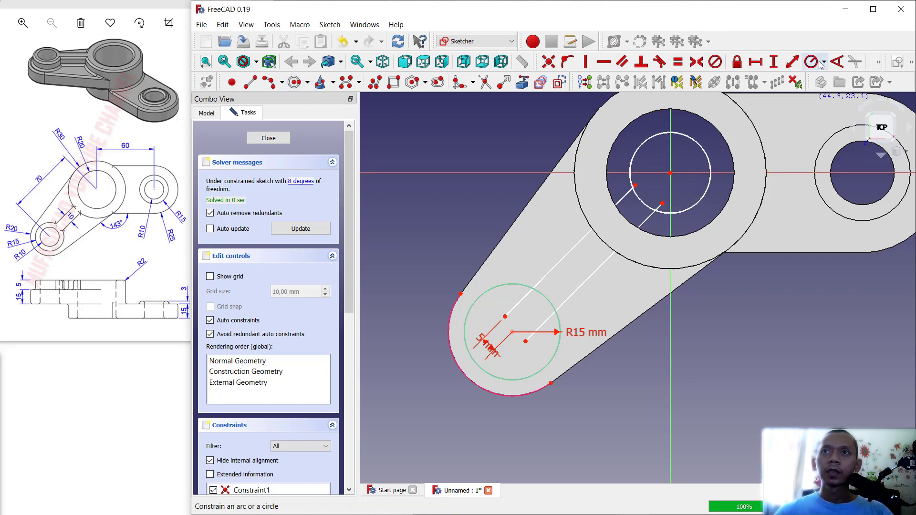
left_click(812, 62)
left_click(704, 196)
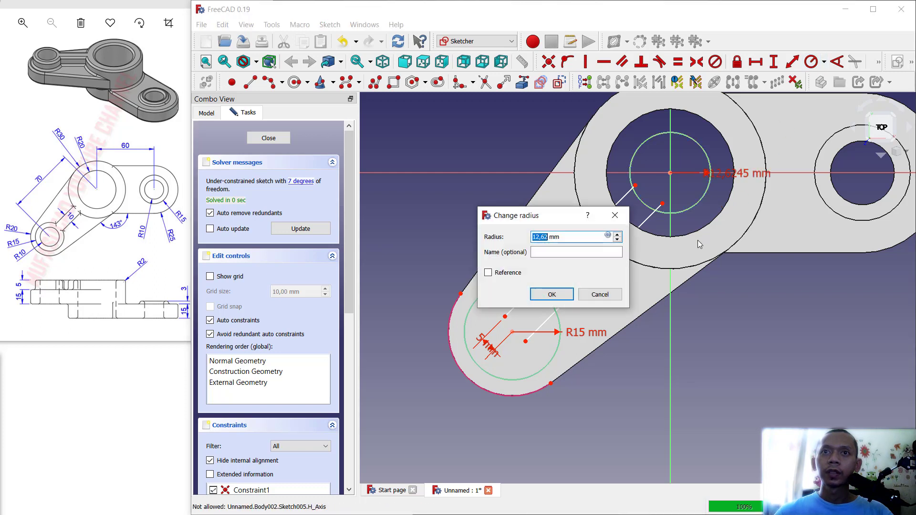
type("30")
key("Return")
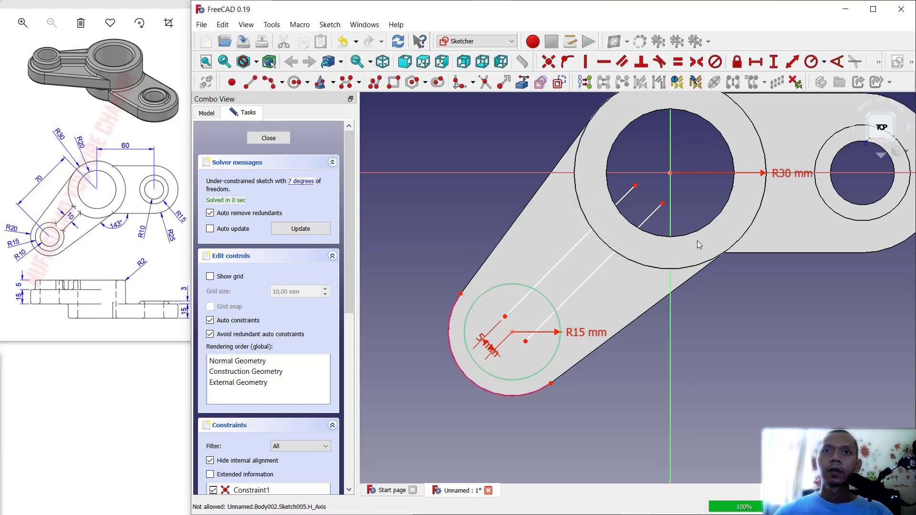
- Trim the R30 circle, the line piece and small-circle arc into the slot outline, then close
middle_click_drag(711, 242, 687, 286)
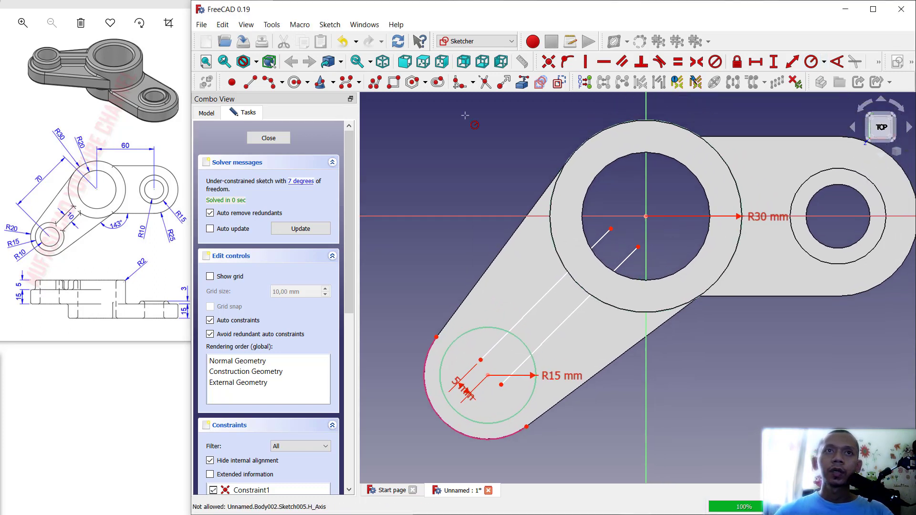
left_click(488, 82)
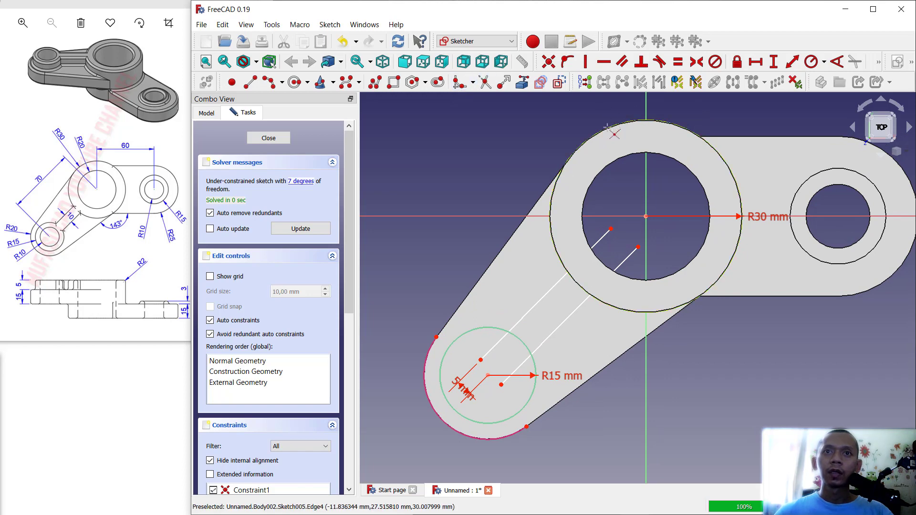
left_click(614, 133)
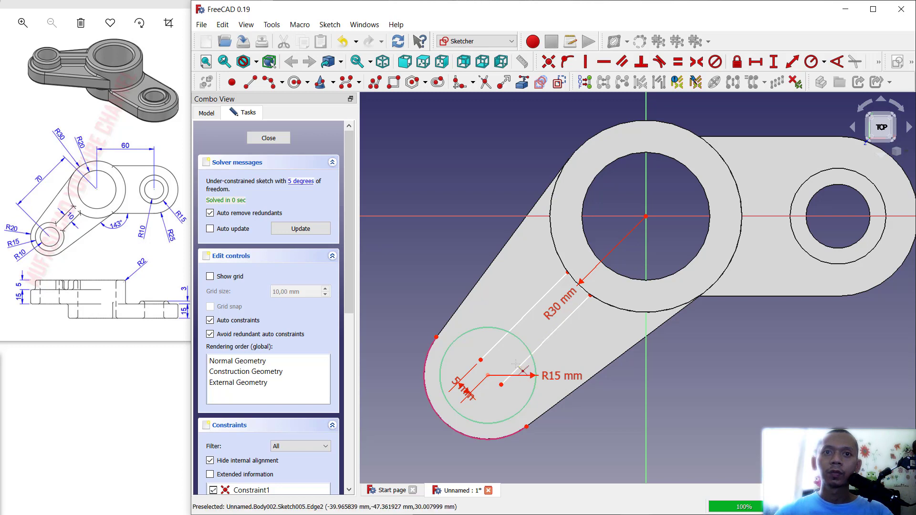
left_click(496, 346)
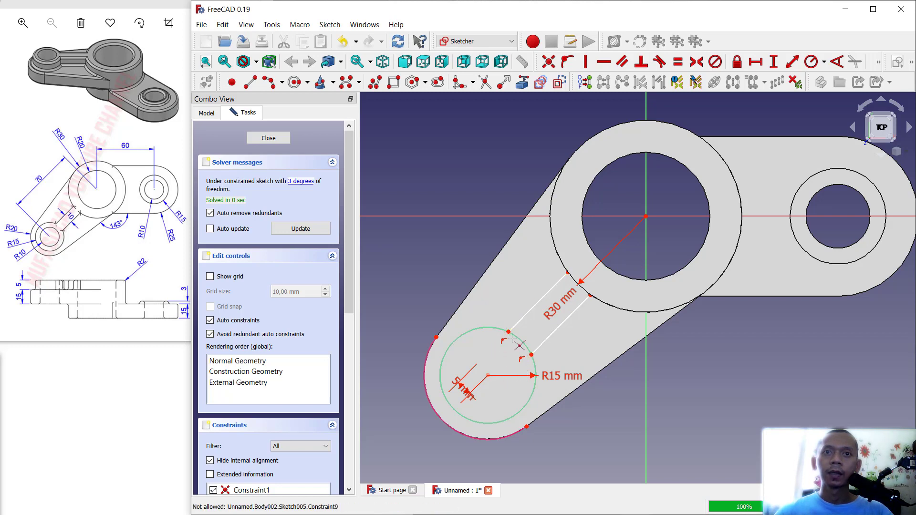
left_click(523, 345)
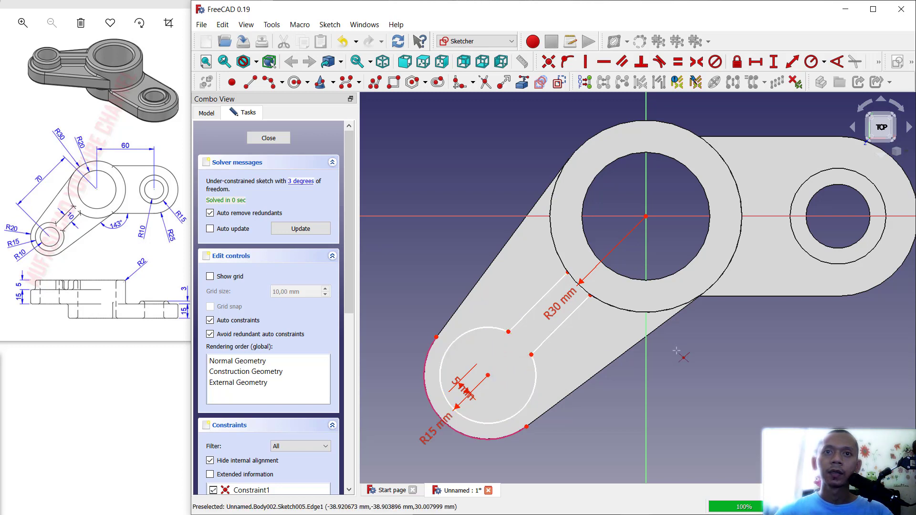
middle_click_drag(629, 317, 638, 277)
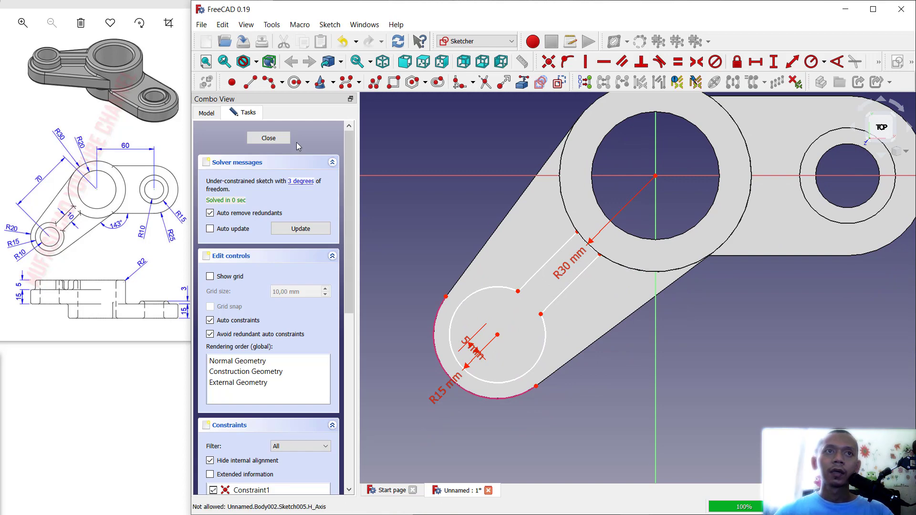
left_click(268, 138)
- Pad the keyhole slot sketch 5 mm into a raised boss on the arm
scroll(560, 206, "up", 3)
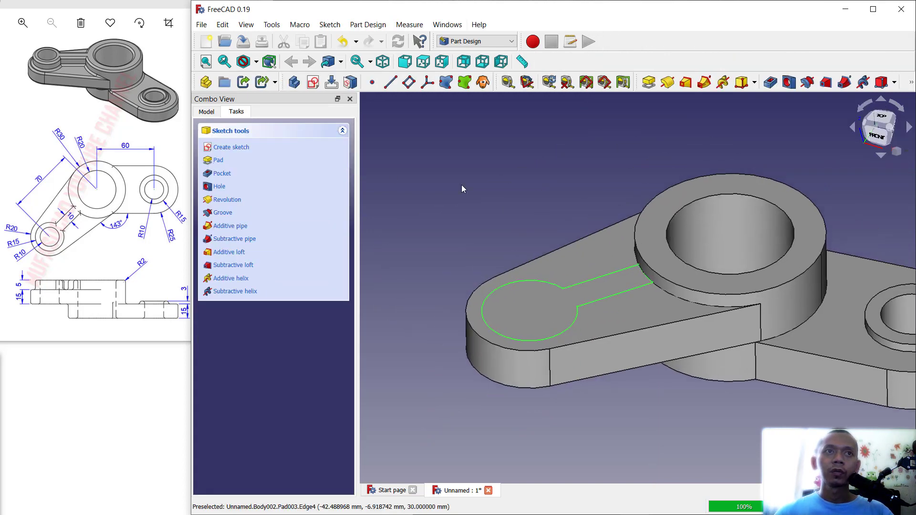
left_click(210, 160)
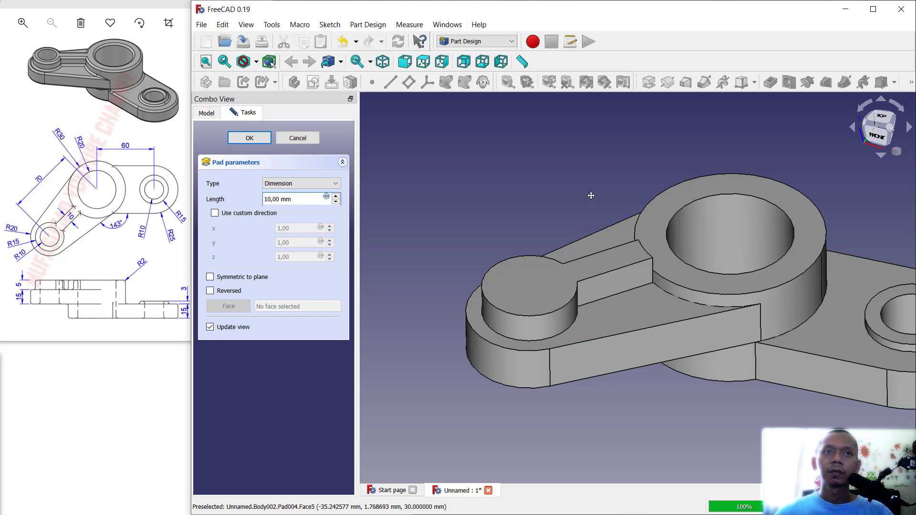
left_click_drag(292, 199, 258, 201)
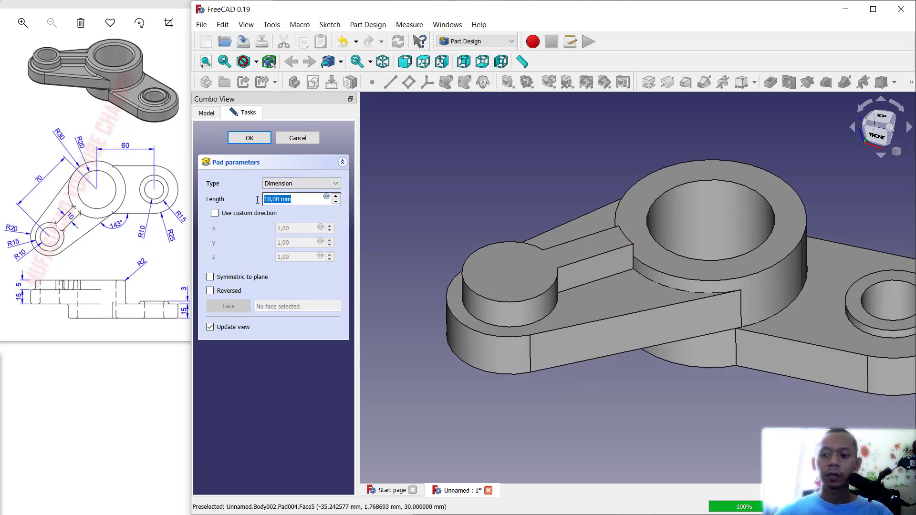
type("5")
key("Return")
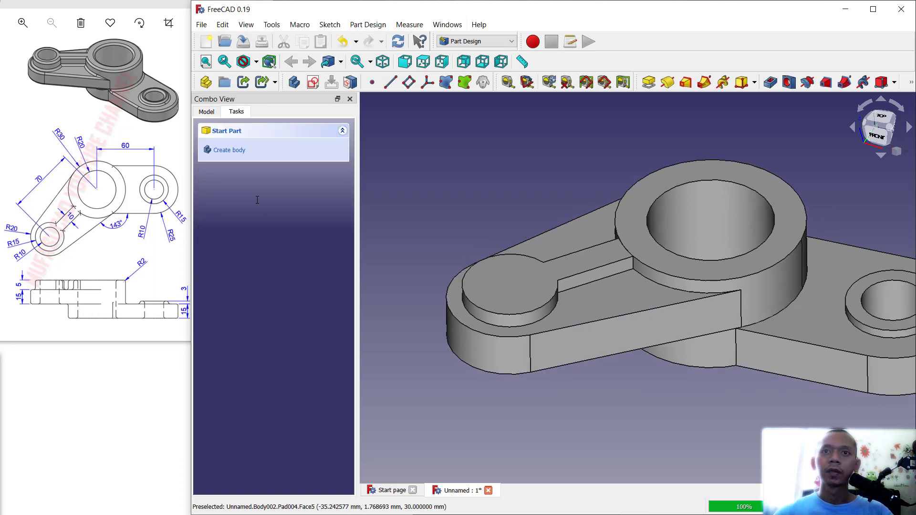
middle_click_drag(731, 250, 537, 169)
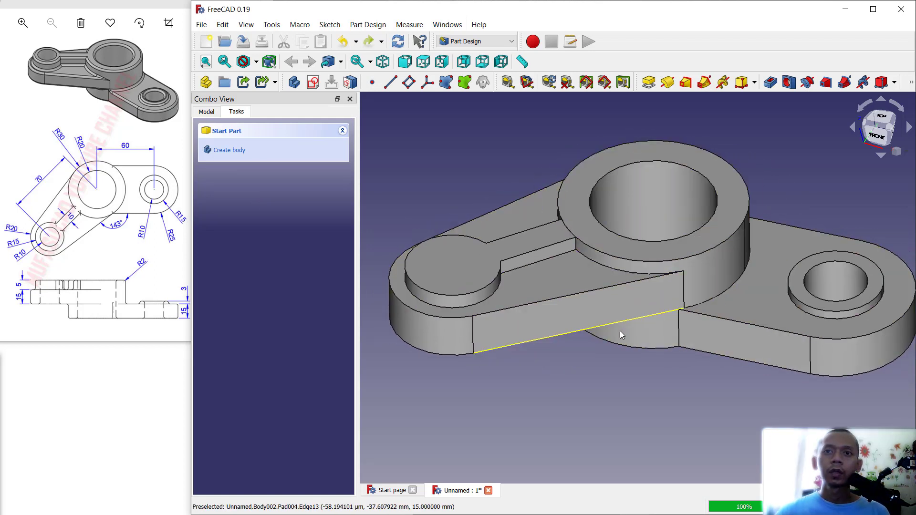
- Make Body001 active and fuse the other body into it with a Boolean
left_click(203, 115)
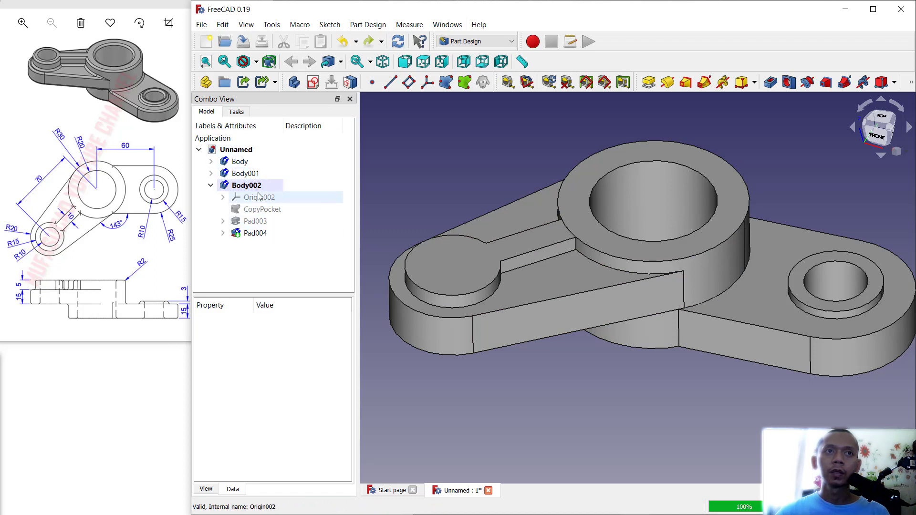
right_click(249, 178)
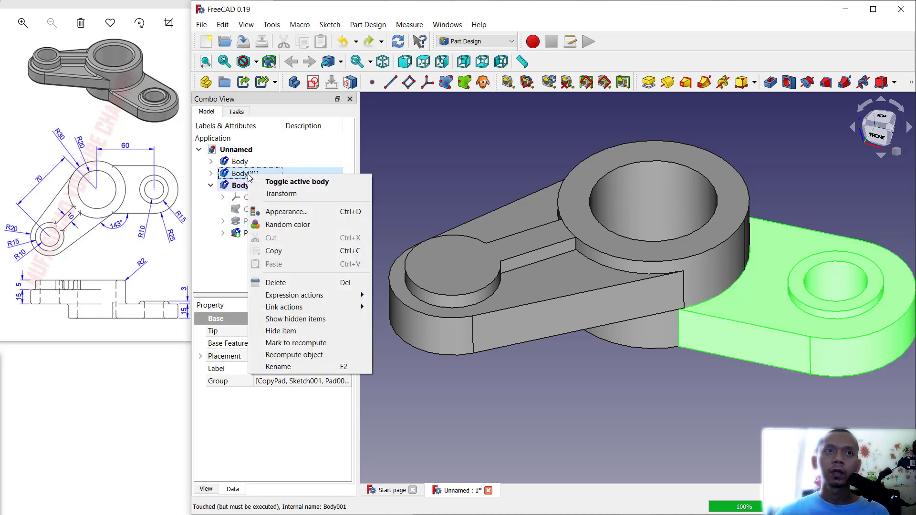
left_click(291, 181)
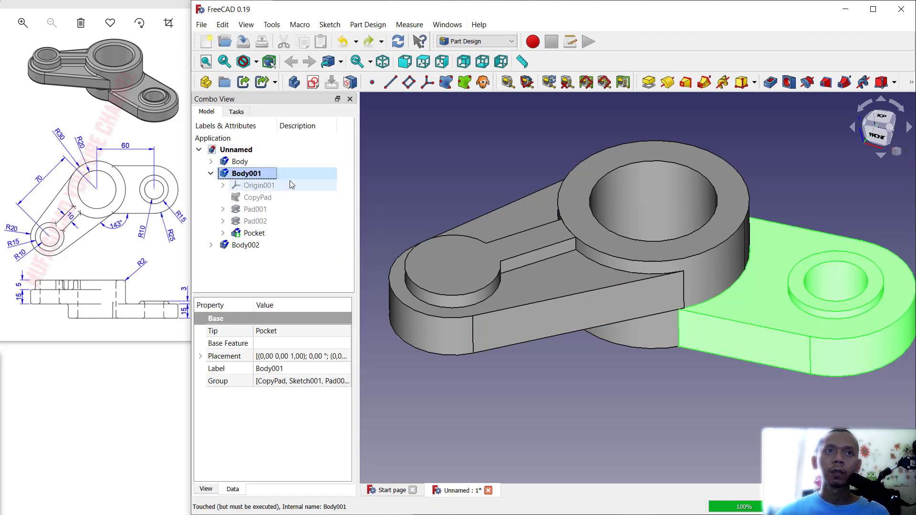
left_click(913, 83)
left_click(806, 100)
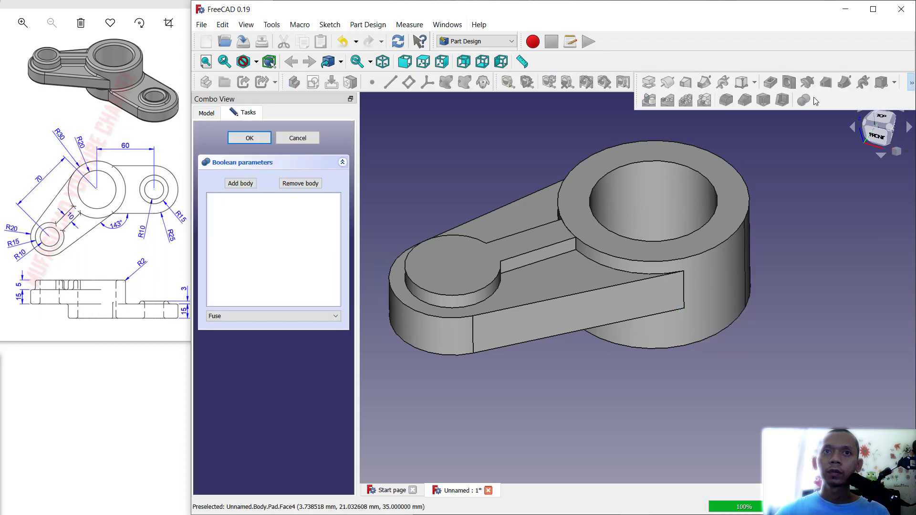
left_click(726, 283)
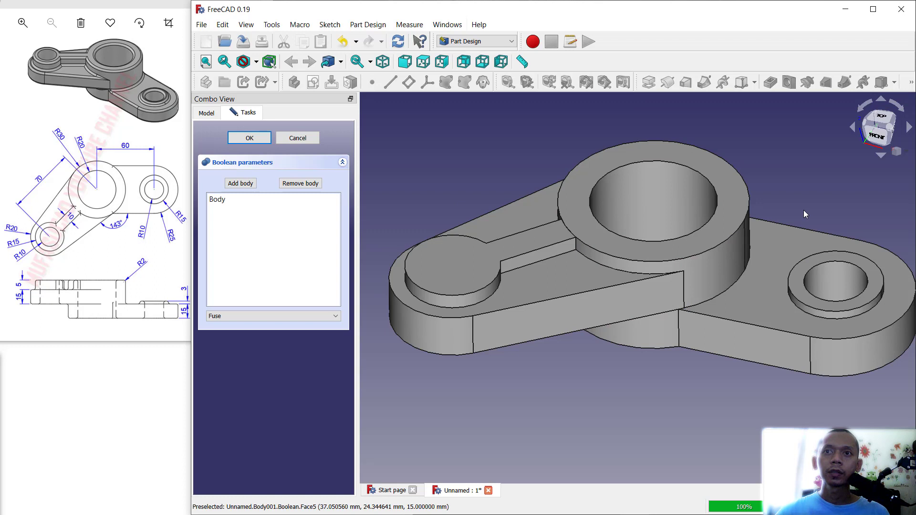
left_click(252, 142)
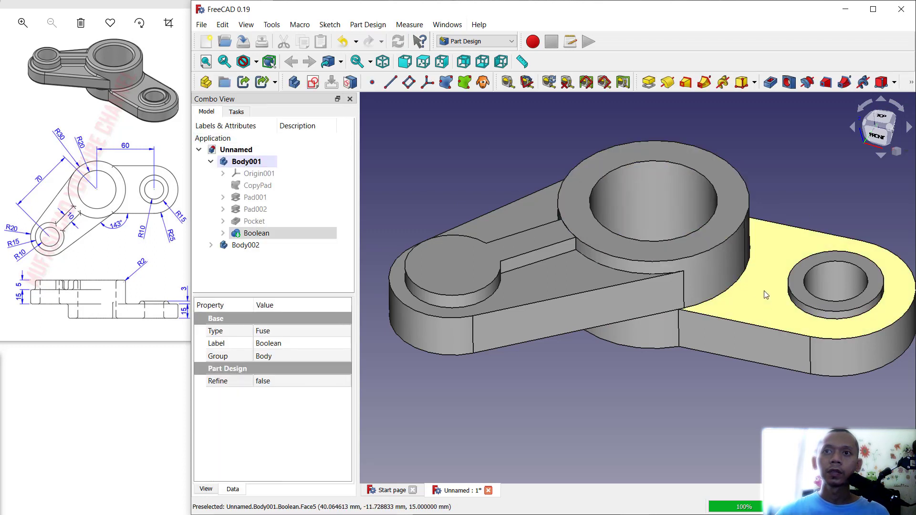
- Round the selected edges with a 2 mm fillet
left_click(912, 83)
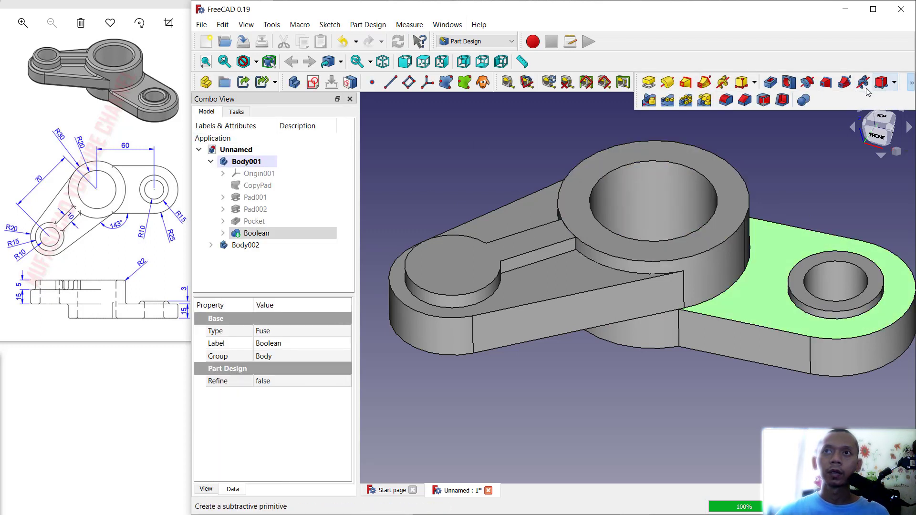
left_click(724, 101)
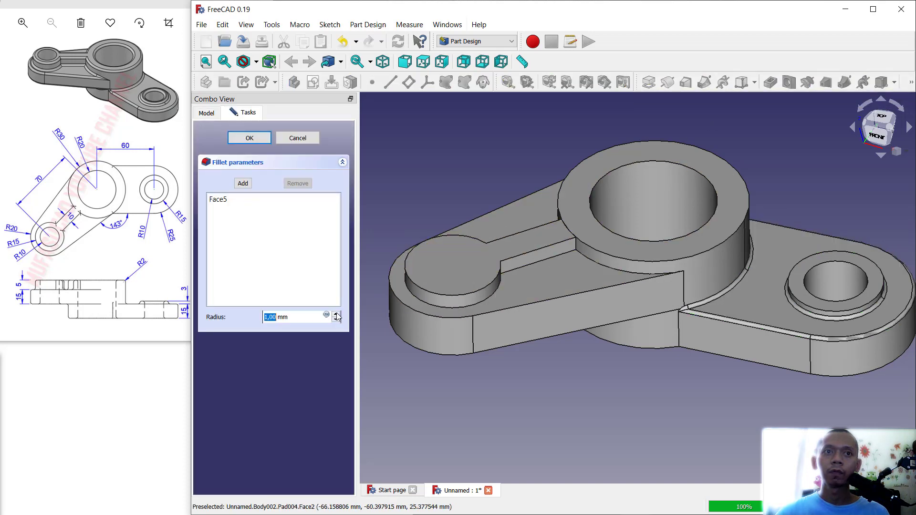
type("2")
left_click(250, 138)
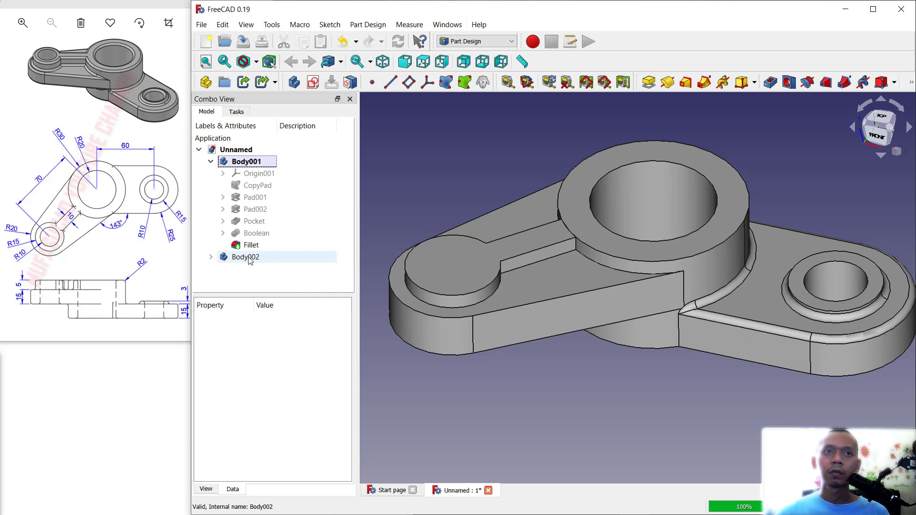
right_click(233, 257)
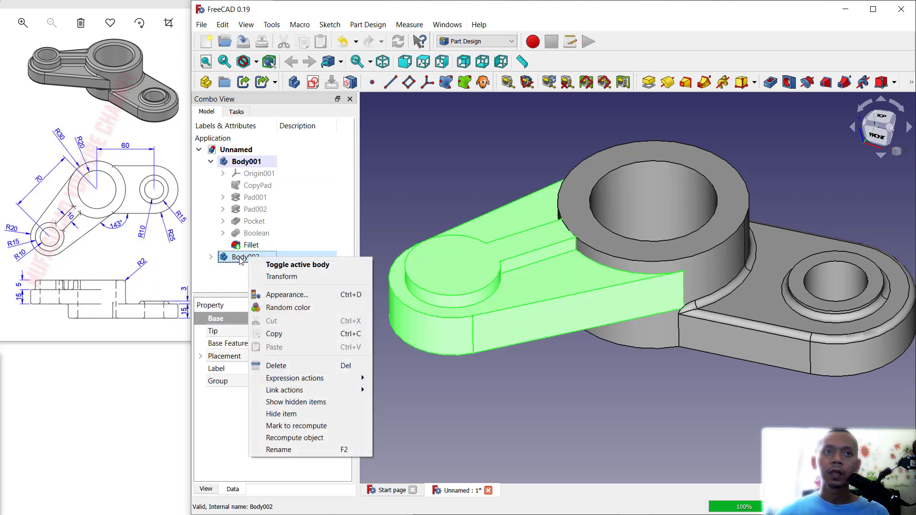
- Activate Body002 and fuse Body001 into it as Boolean001
left_click(297, 265)
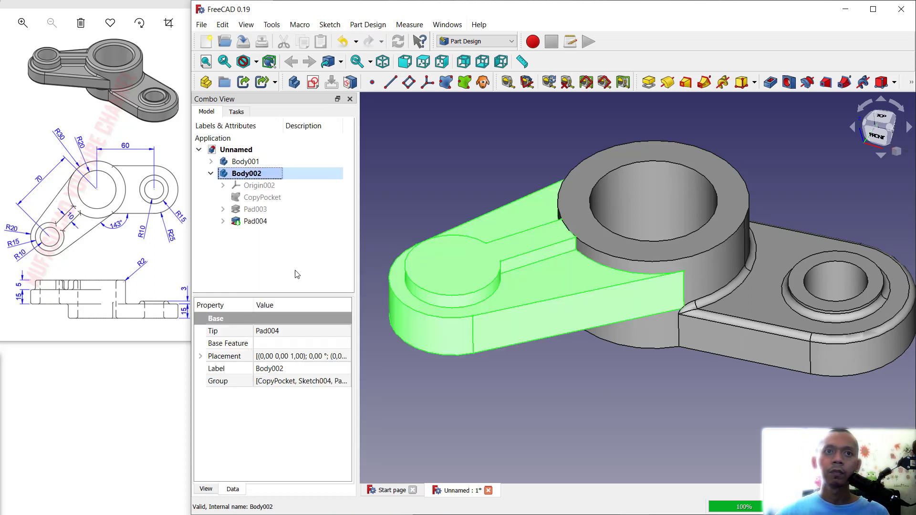
left_click(912, 85)
left_click(804, 100)
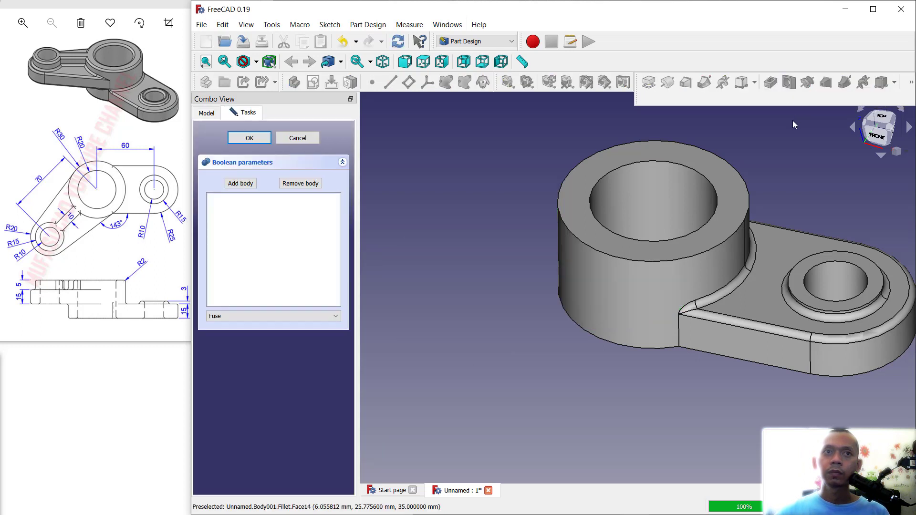
left_click(615, 285)
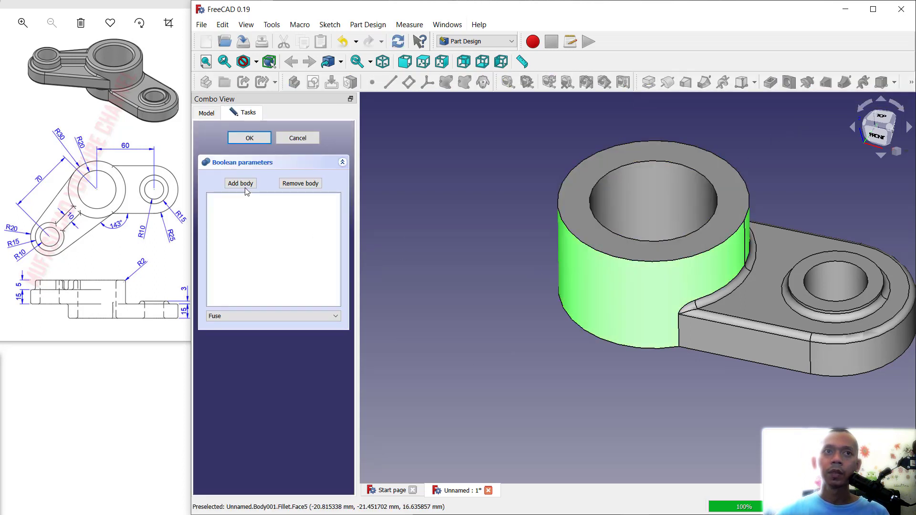
left_click(245, 185)
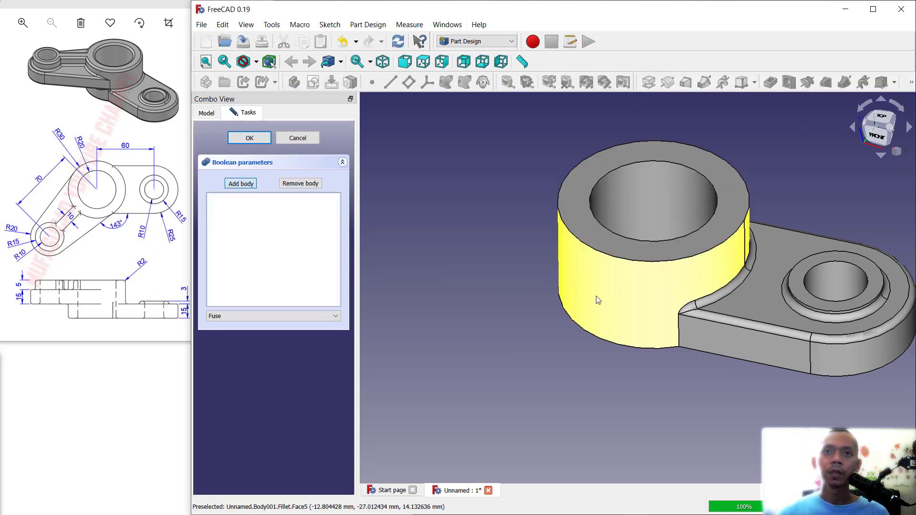
left_click(619, 281)
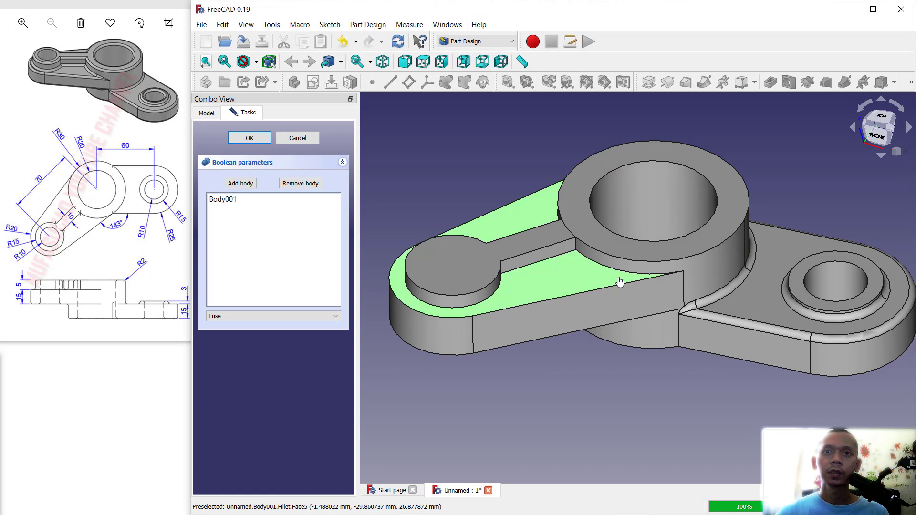
left_click(258, 139)
- Round the ring face around the right hole with a 2 mm fillet
left_click(488, 150)
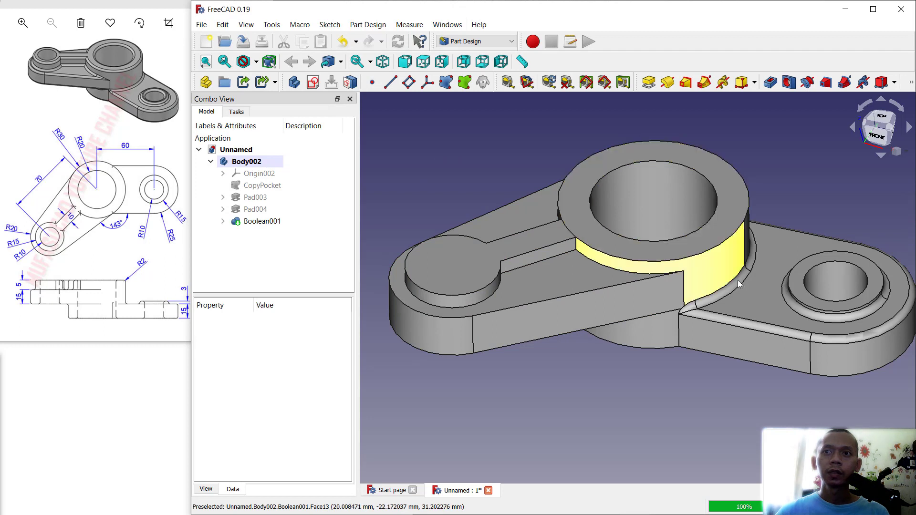
left_click(797, 289)
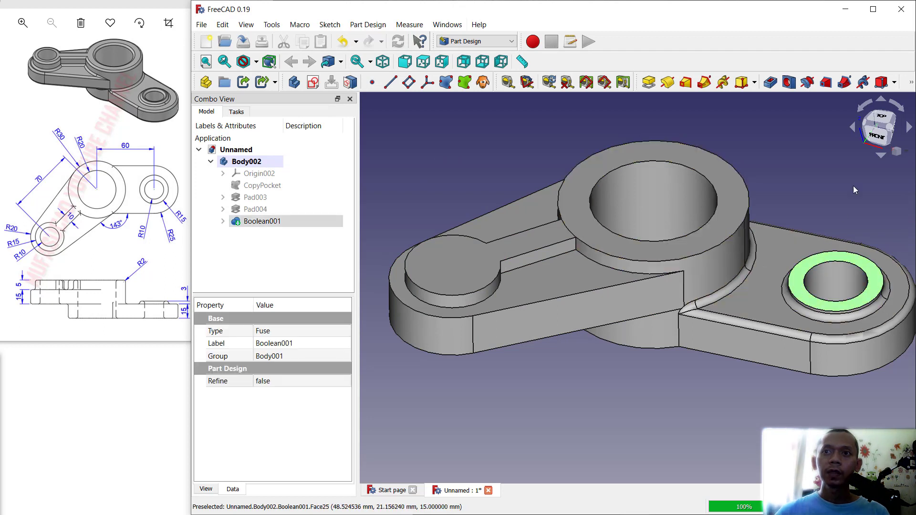
left_click(912, 84)
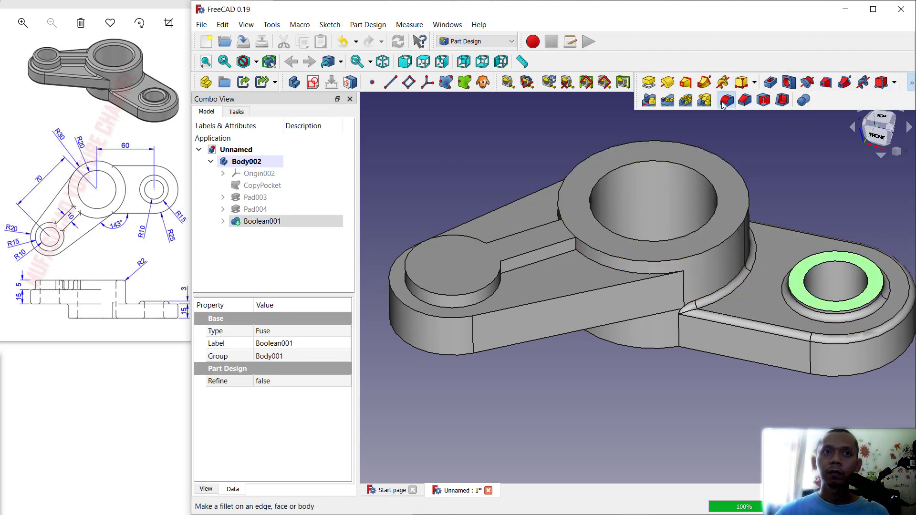
left_click(725, 101)
left_click(337, 315)
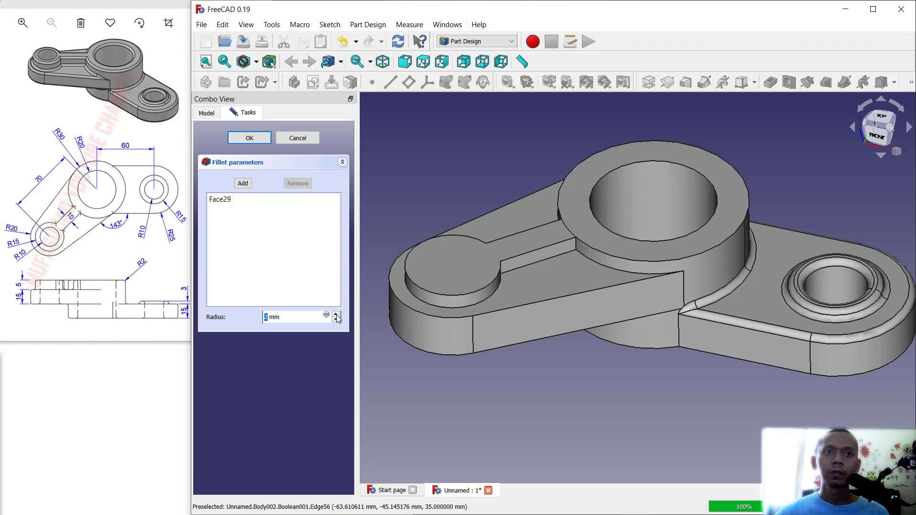
left_click(250, 138)
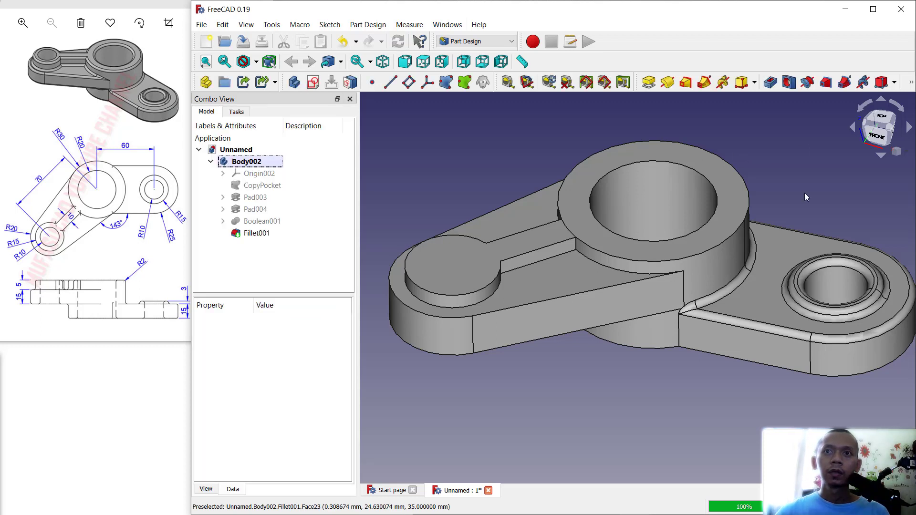
- Fillet the big ring, left lobe rib and lower flat top faces at 2 mm
left_click(677, 251)
left_click(543, 242, "ctrl")
left_click(556, 276, "ctrl")
left_click(912, 82)
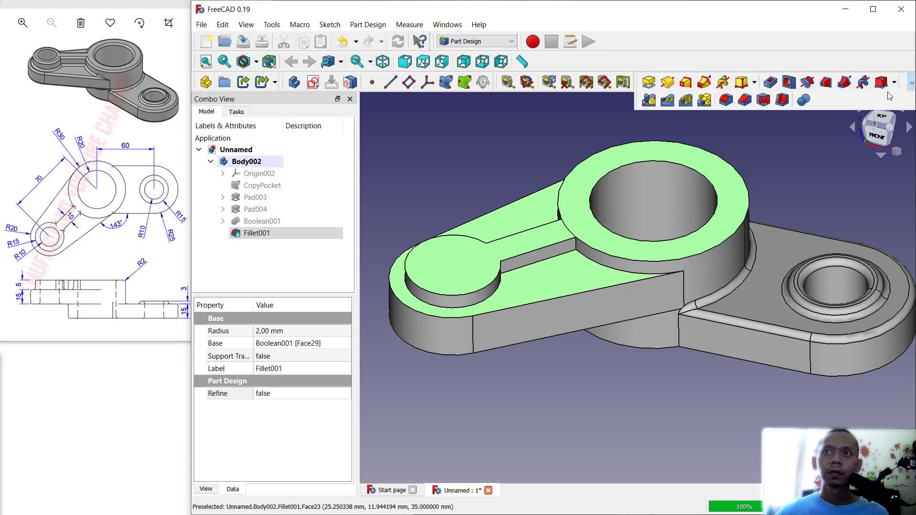
left_click(912, 82)
left_click(728, 101)
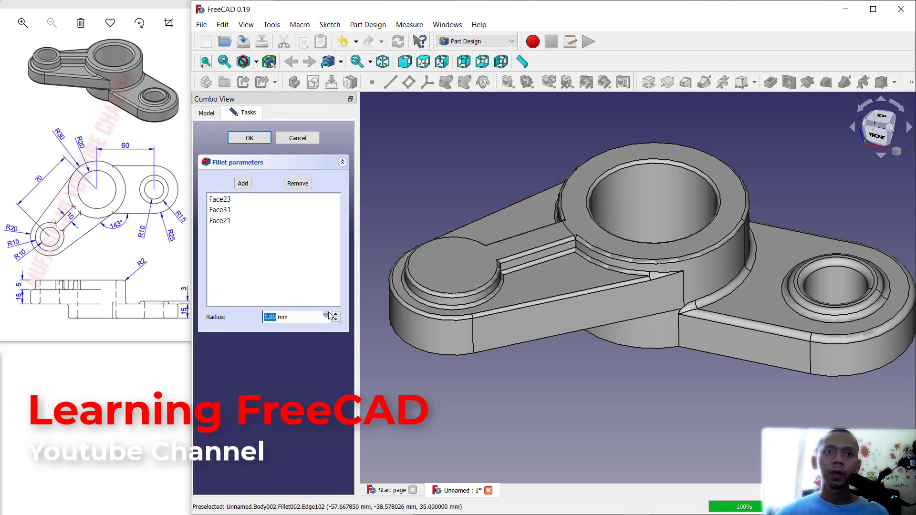
type("2")
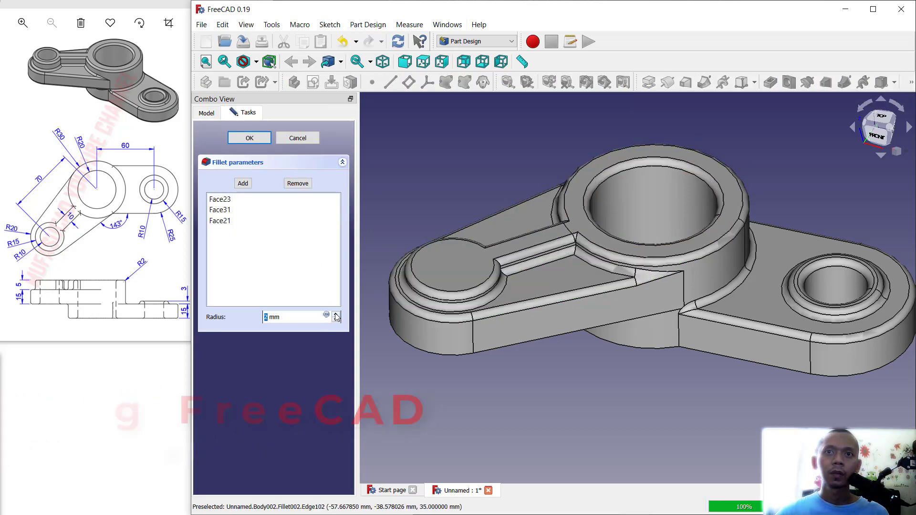
left_click(256, 139)
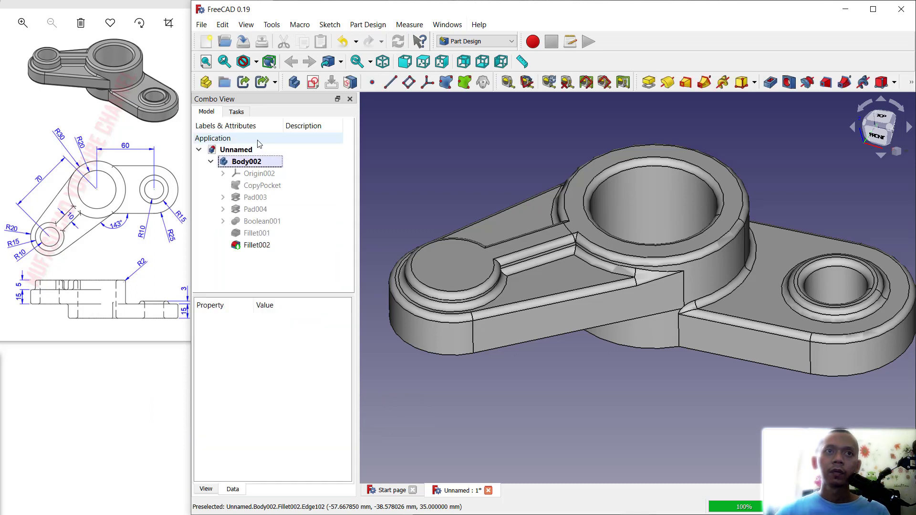
left_click(443, 267)
left_click(237, 111)
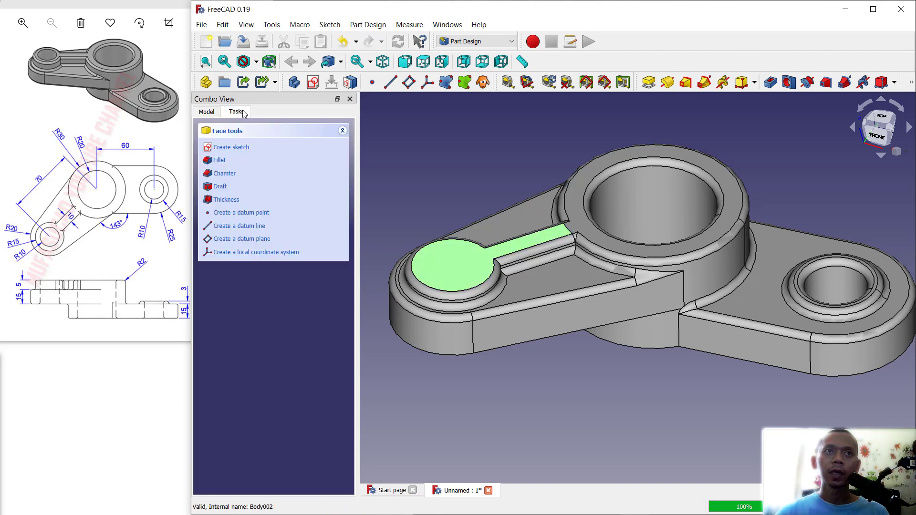
- Start a sketch on the small lobe's top face, referencing its circular edge as external geometry
left_click(231, 147)
scroll(509, 213, "up", 3)
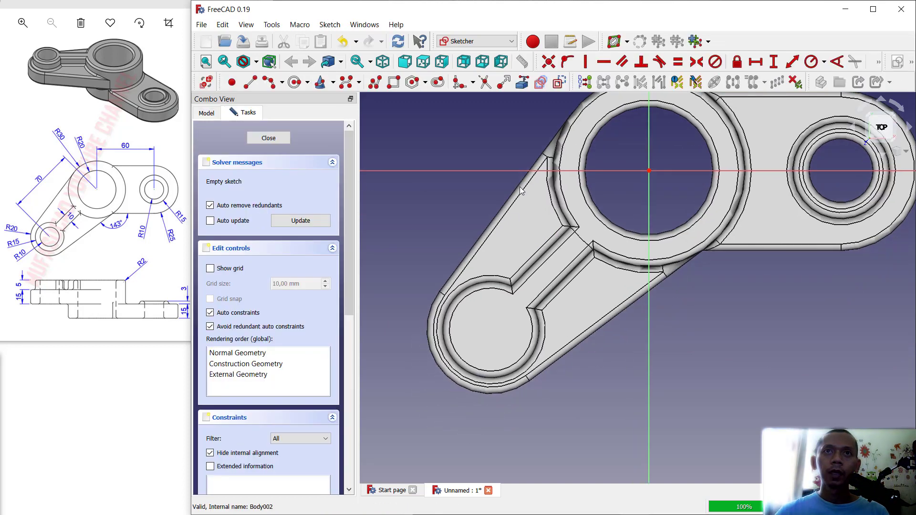
left_click(520, 85)
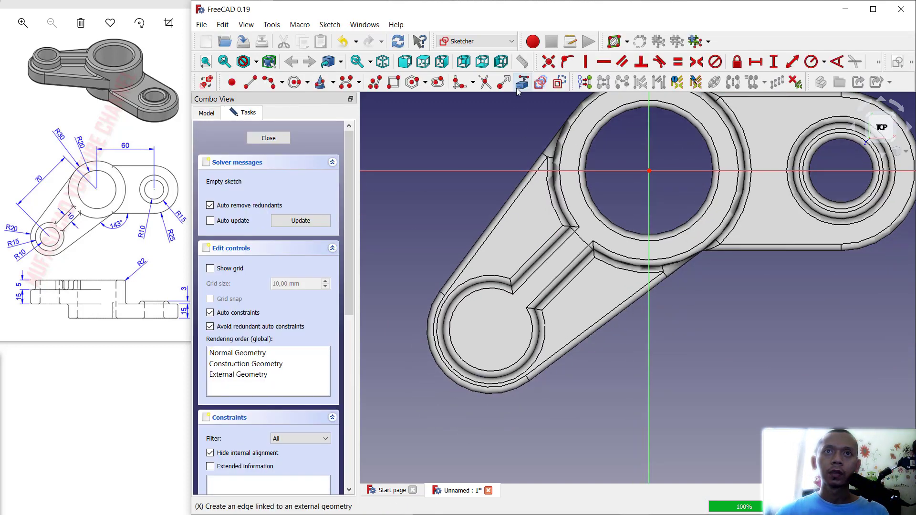
left_click(456, 306)
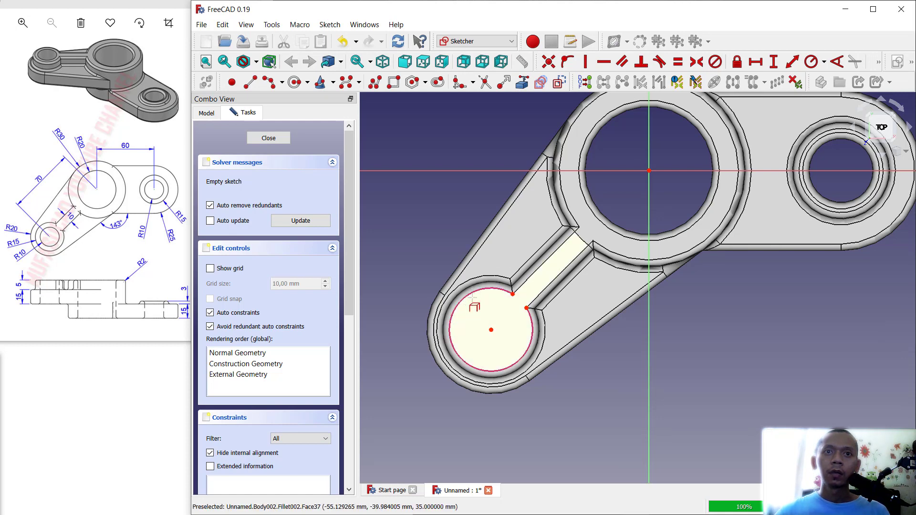
- Draw a circle concentric with the lobe, constrain its radius to 10 mm, and close the sketch
left_click(294, 82)
left_click(491, 330)
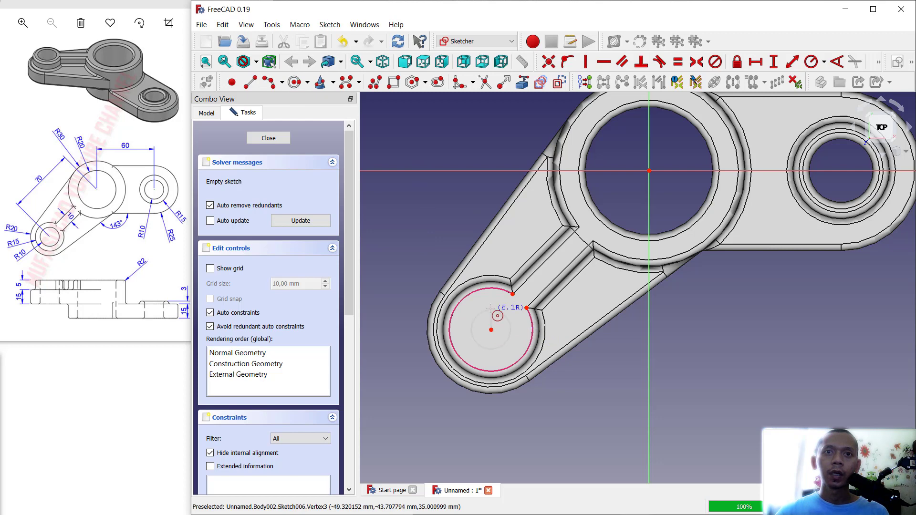
left_click(492, 309)
left_click(811, 61)
left_click(479, 313)
type("10")
key("Return")
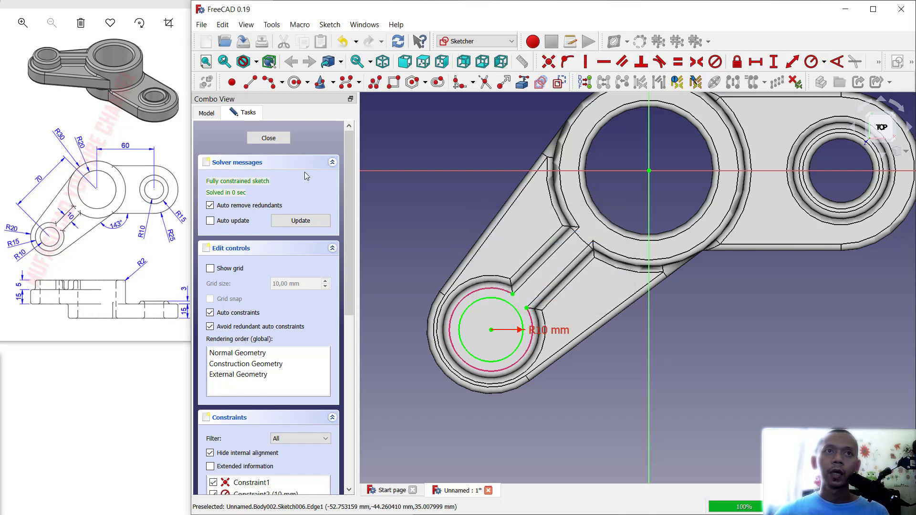
left_click(268, 138)
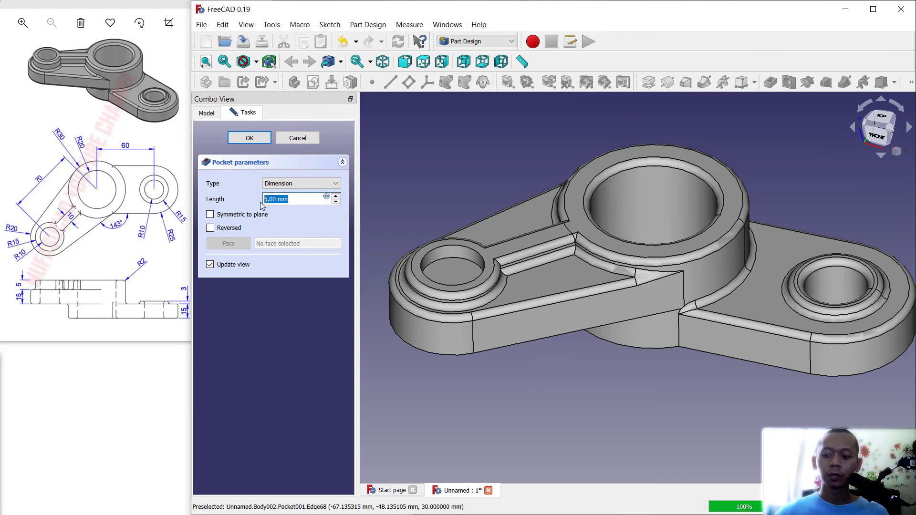
- Pocket the circle 50 mm deep through the small boss and orbit to inspect the part
type("50")
left_click(405, 169)
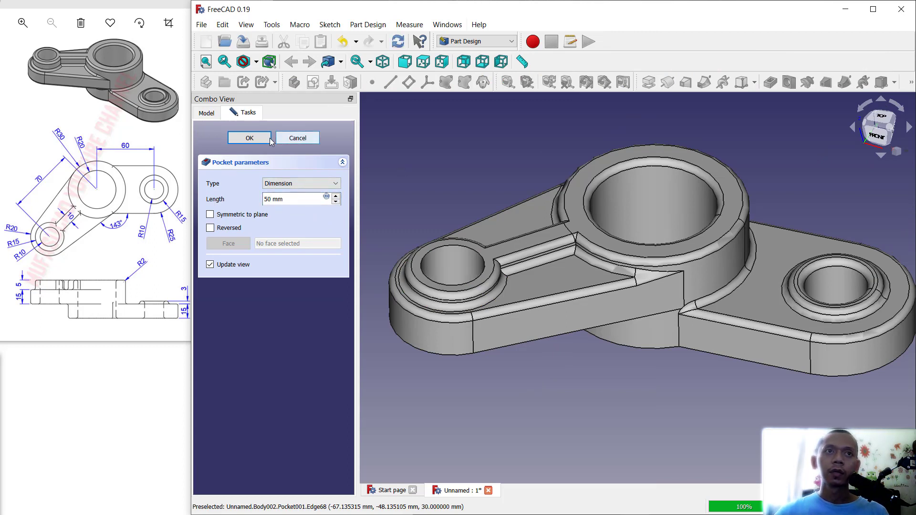
left_click(250, 138)
middle_click_drag(707, 263, 724, 210)
scroll(662, 320, "down", 2)
mouse_move(664, 329)
middle_mouse_down()
mouse_move(659, 305)
mouse_move(655, 321)
middle_mouse_up()
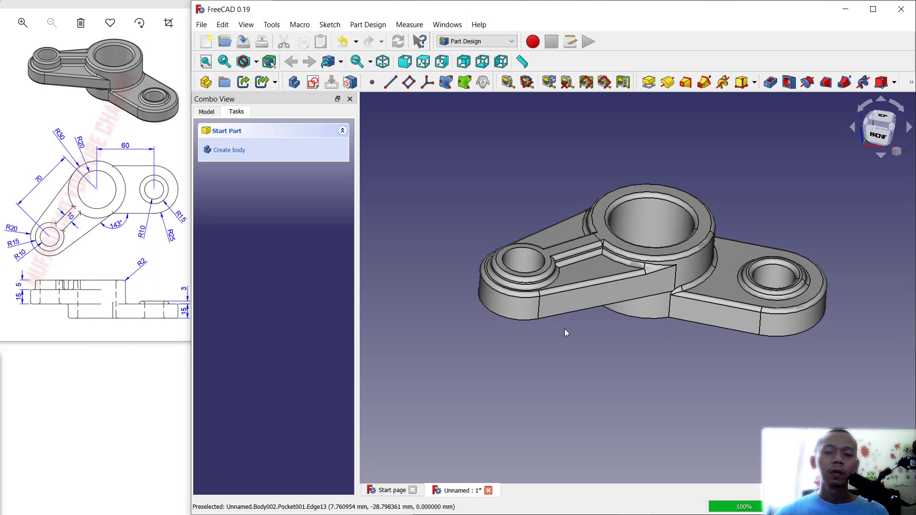